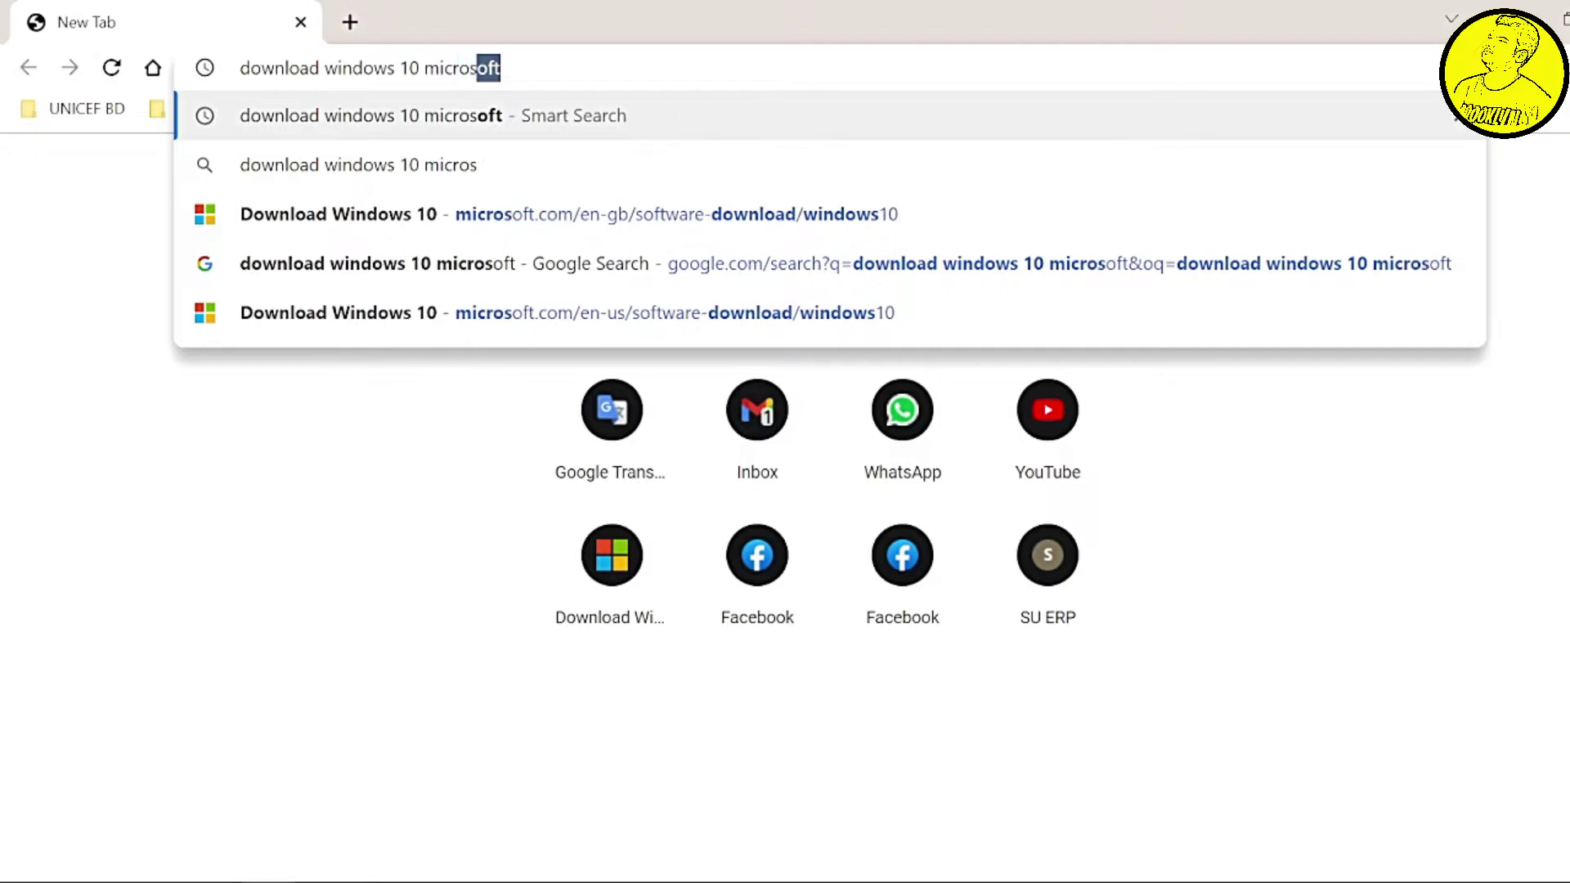
Step: Search the web for "download windows 10 microsoft" and open Microsoft's Windows 10 download page
key("Return")
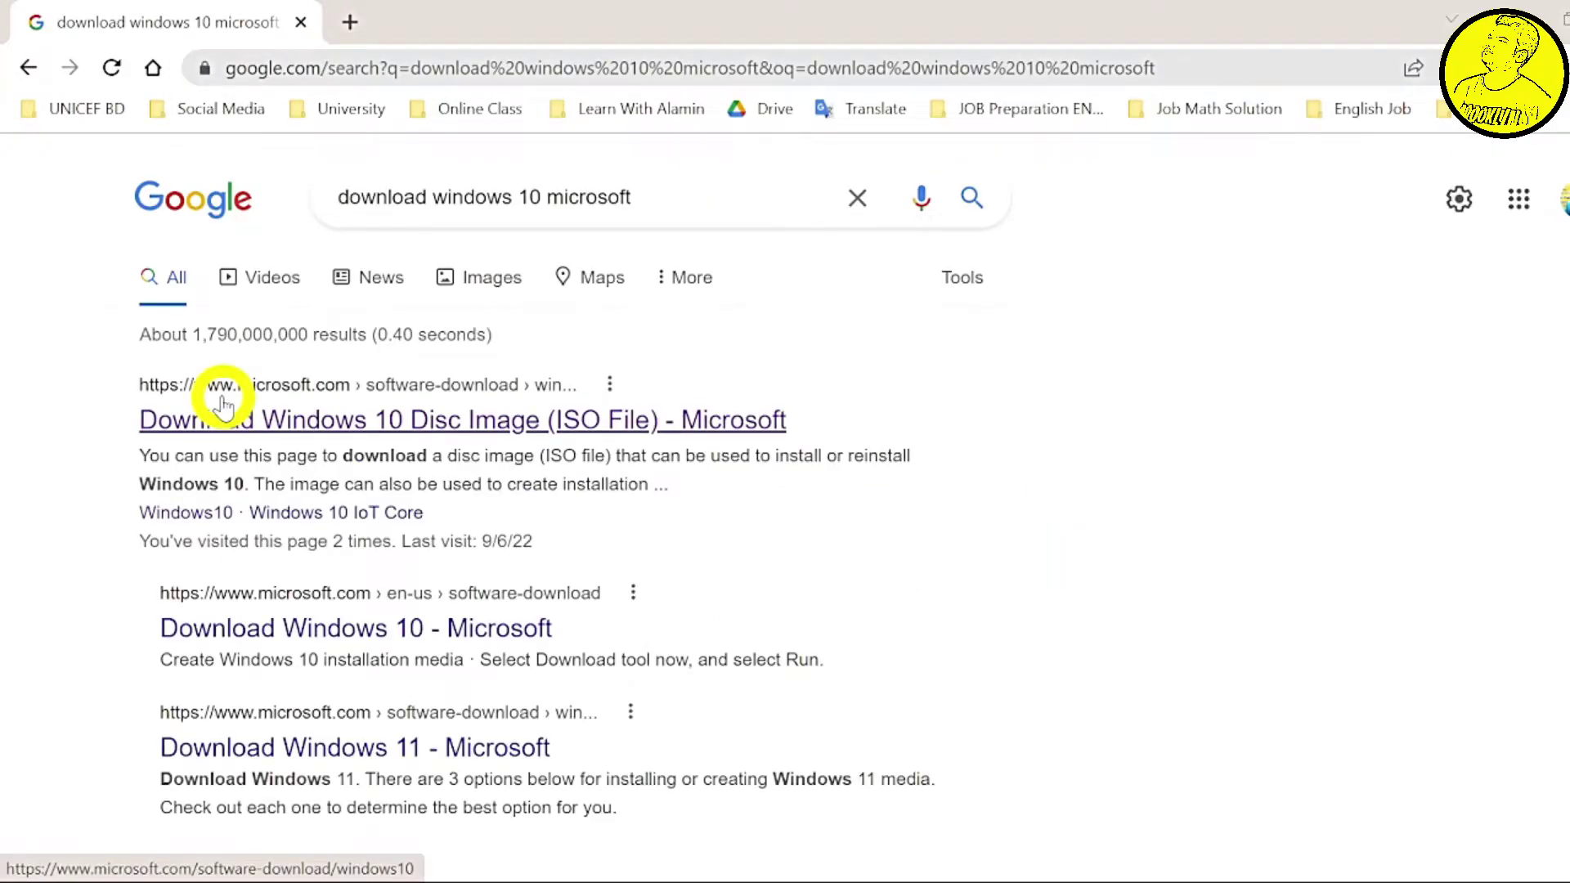
left_click(365, 407)
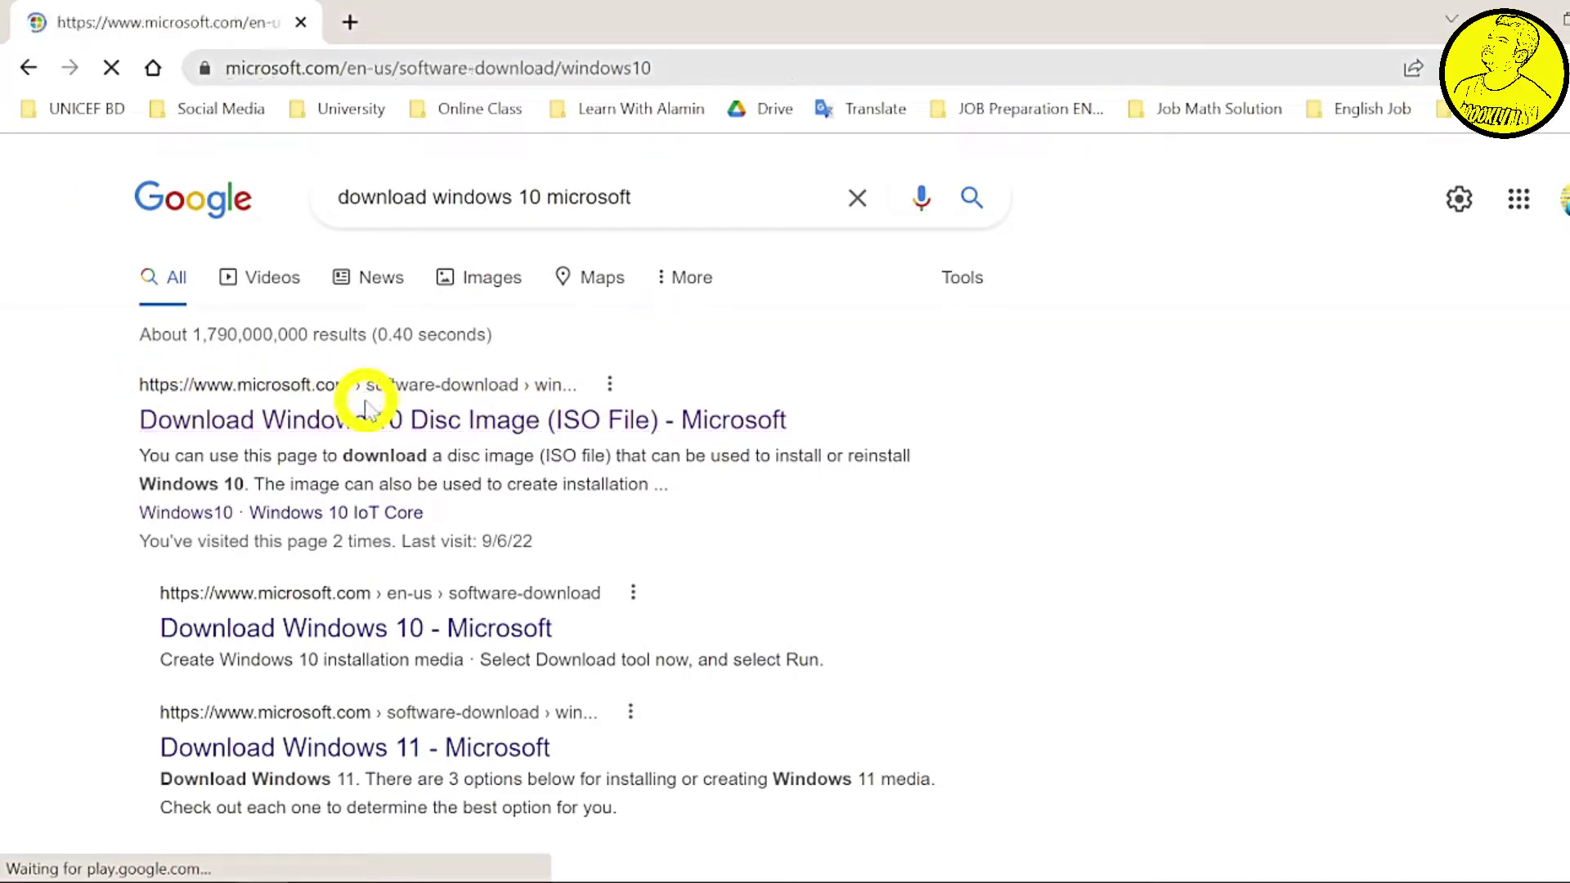
Step: Download the Windows 10 media creation tool from the installation media section and run it
scroll(711, 459, "down", 4)
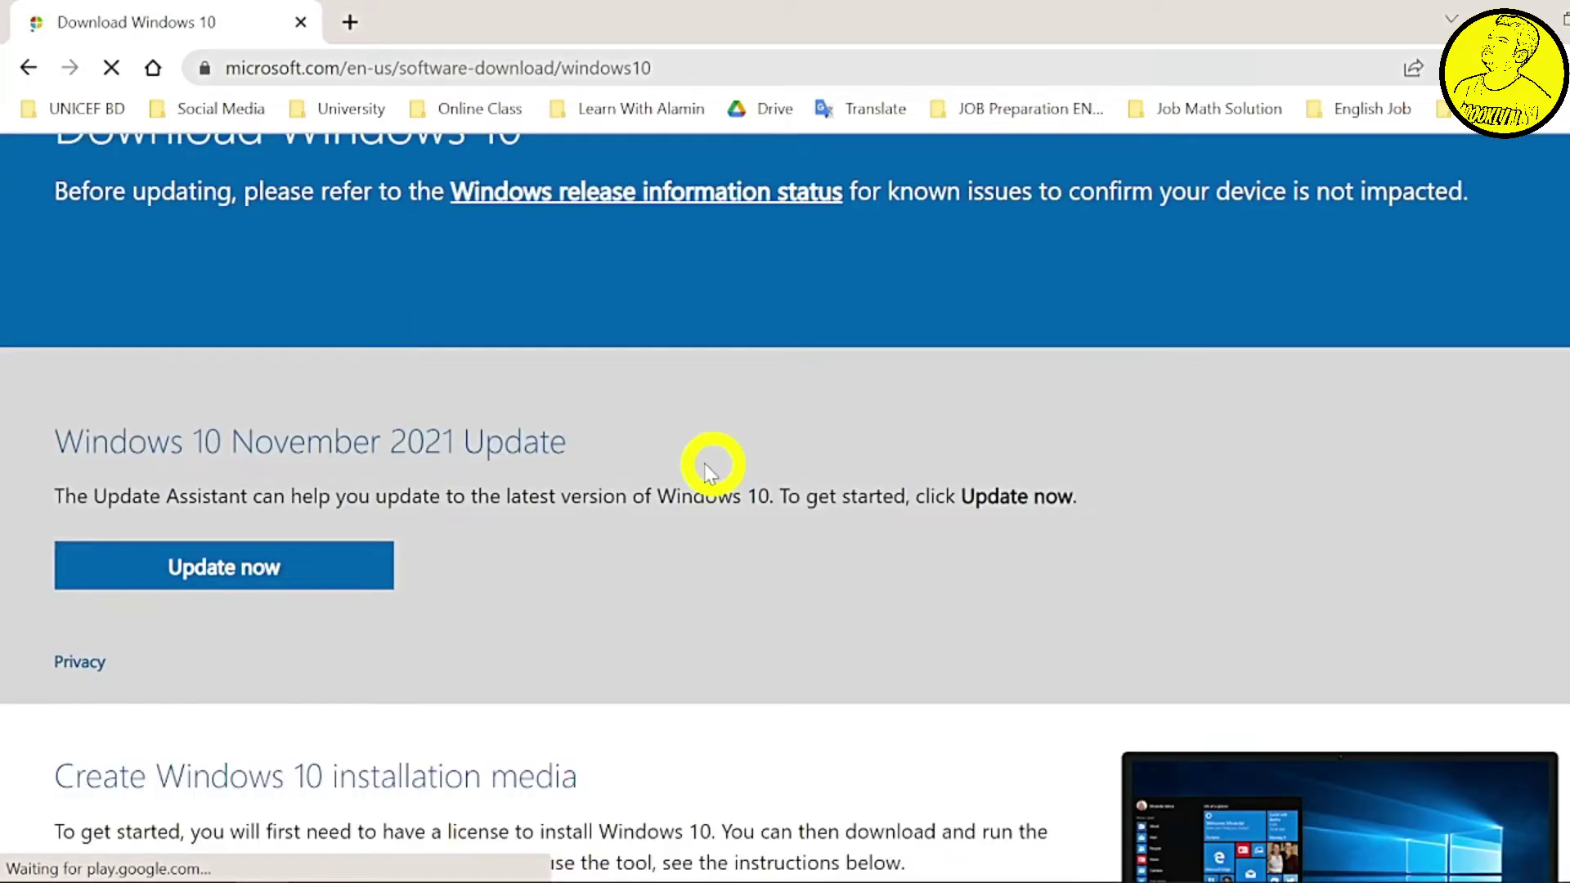
left_click(234, 497)
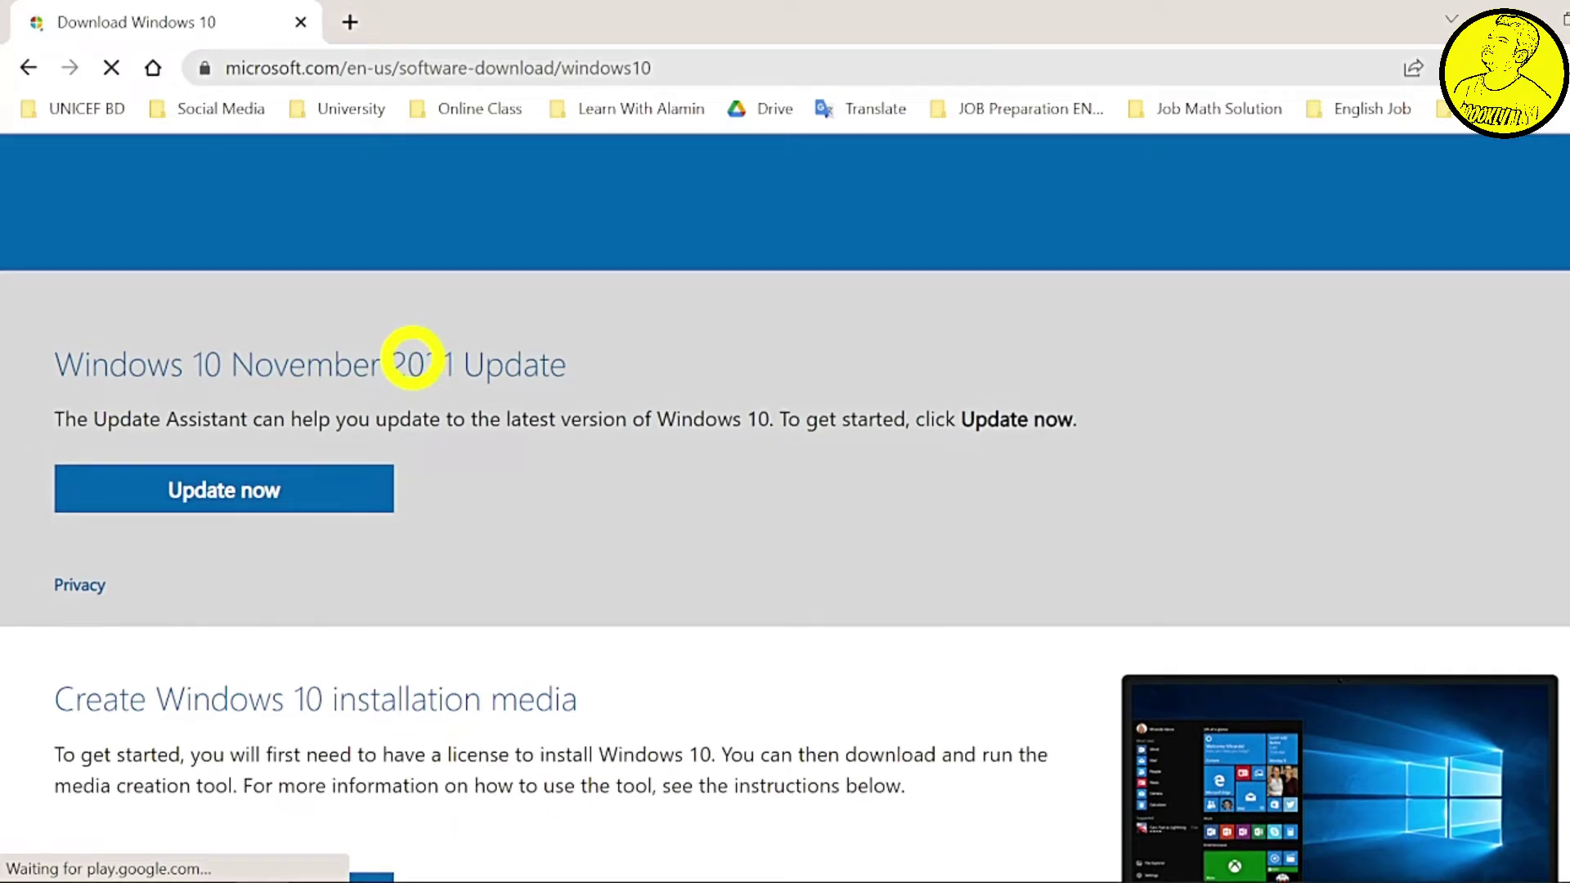
left_click(175, 488)
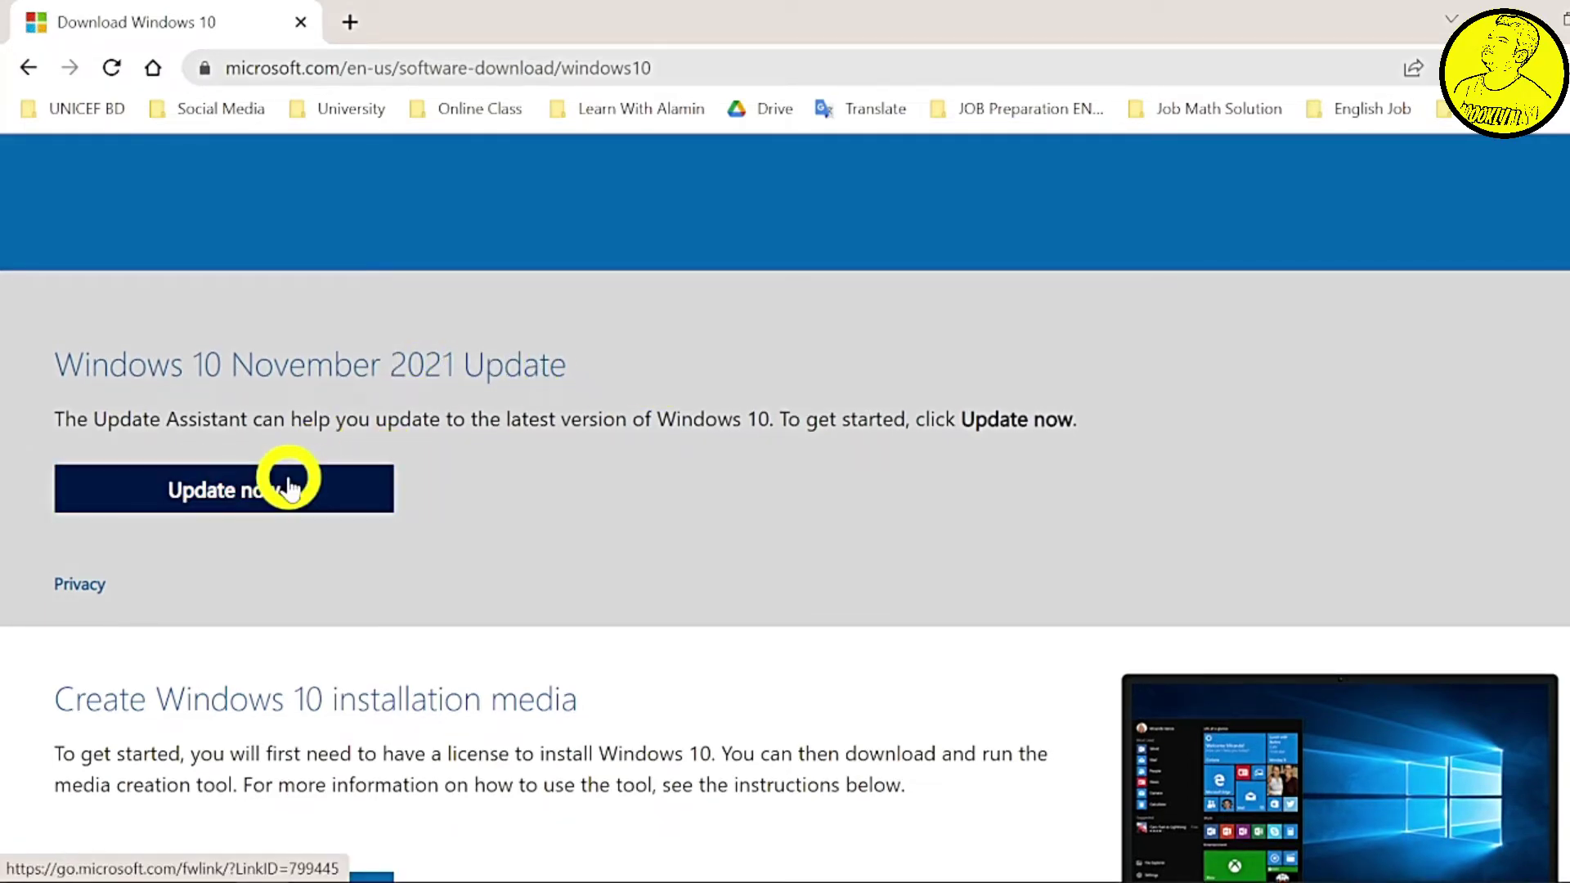
scroll(286, 477, "down", 6)
scroll(546, 450, "up", 2)
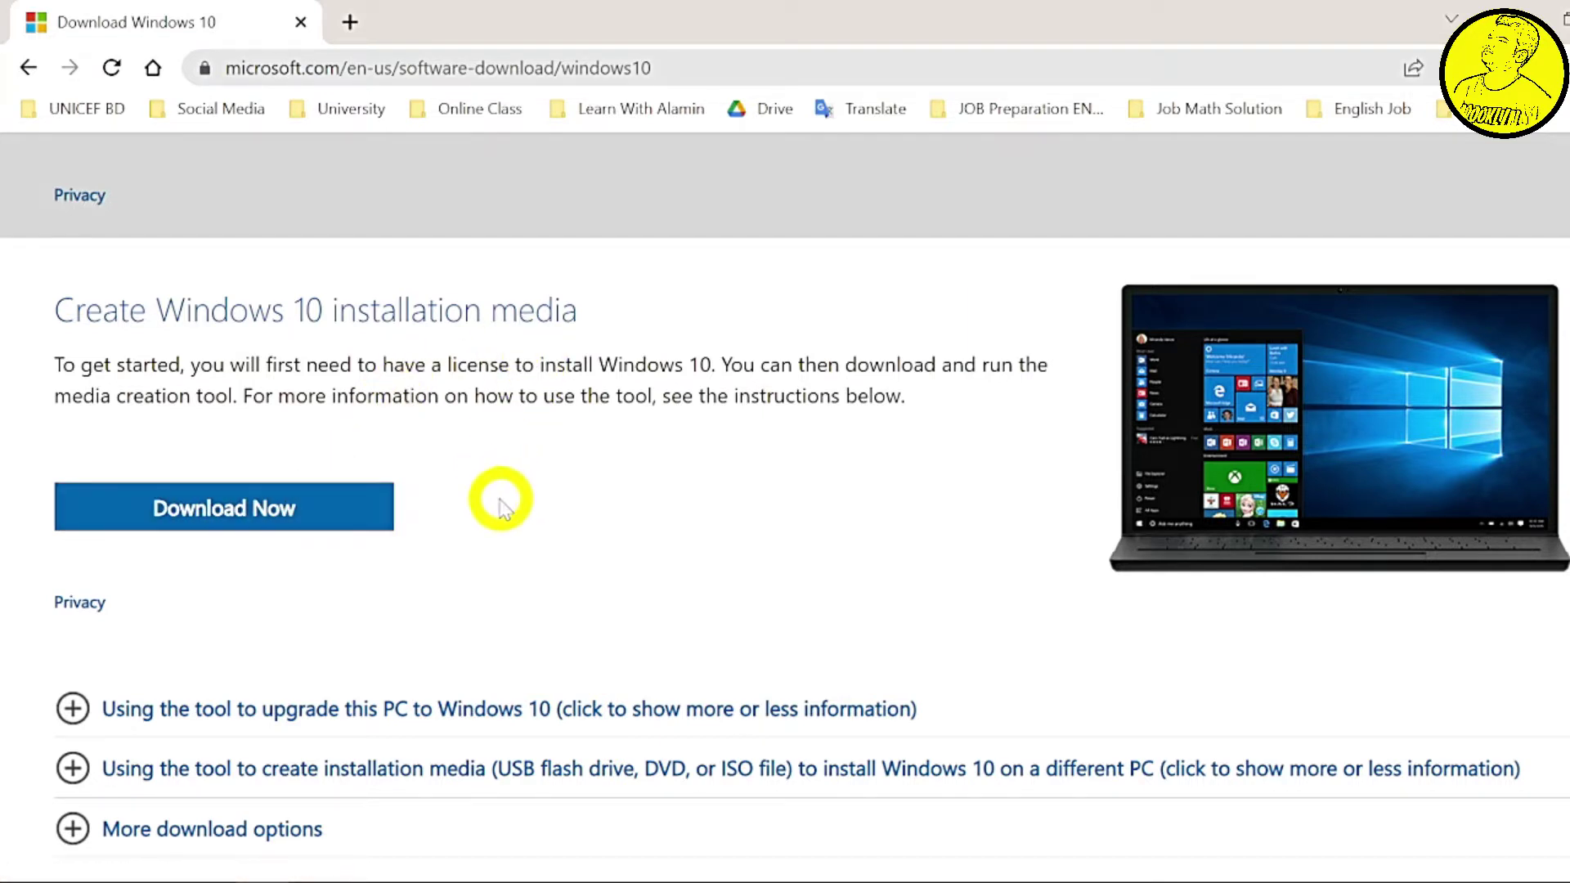
left_click(268, 507)
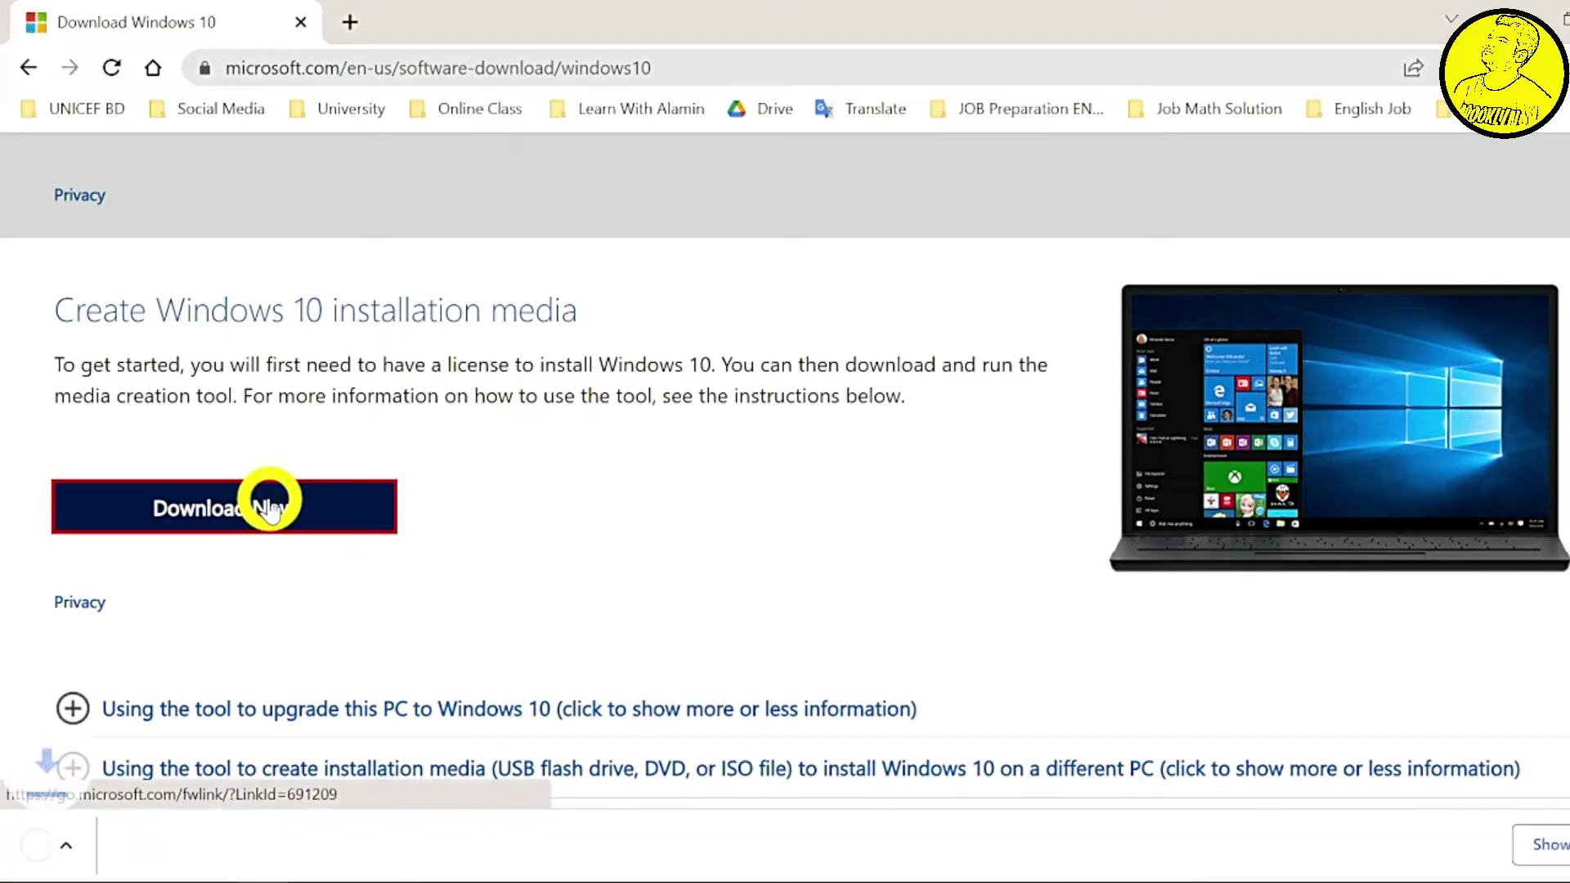
left_click(192, 847)
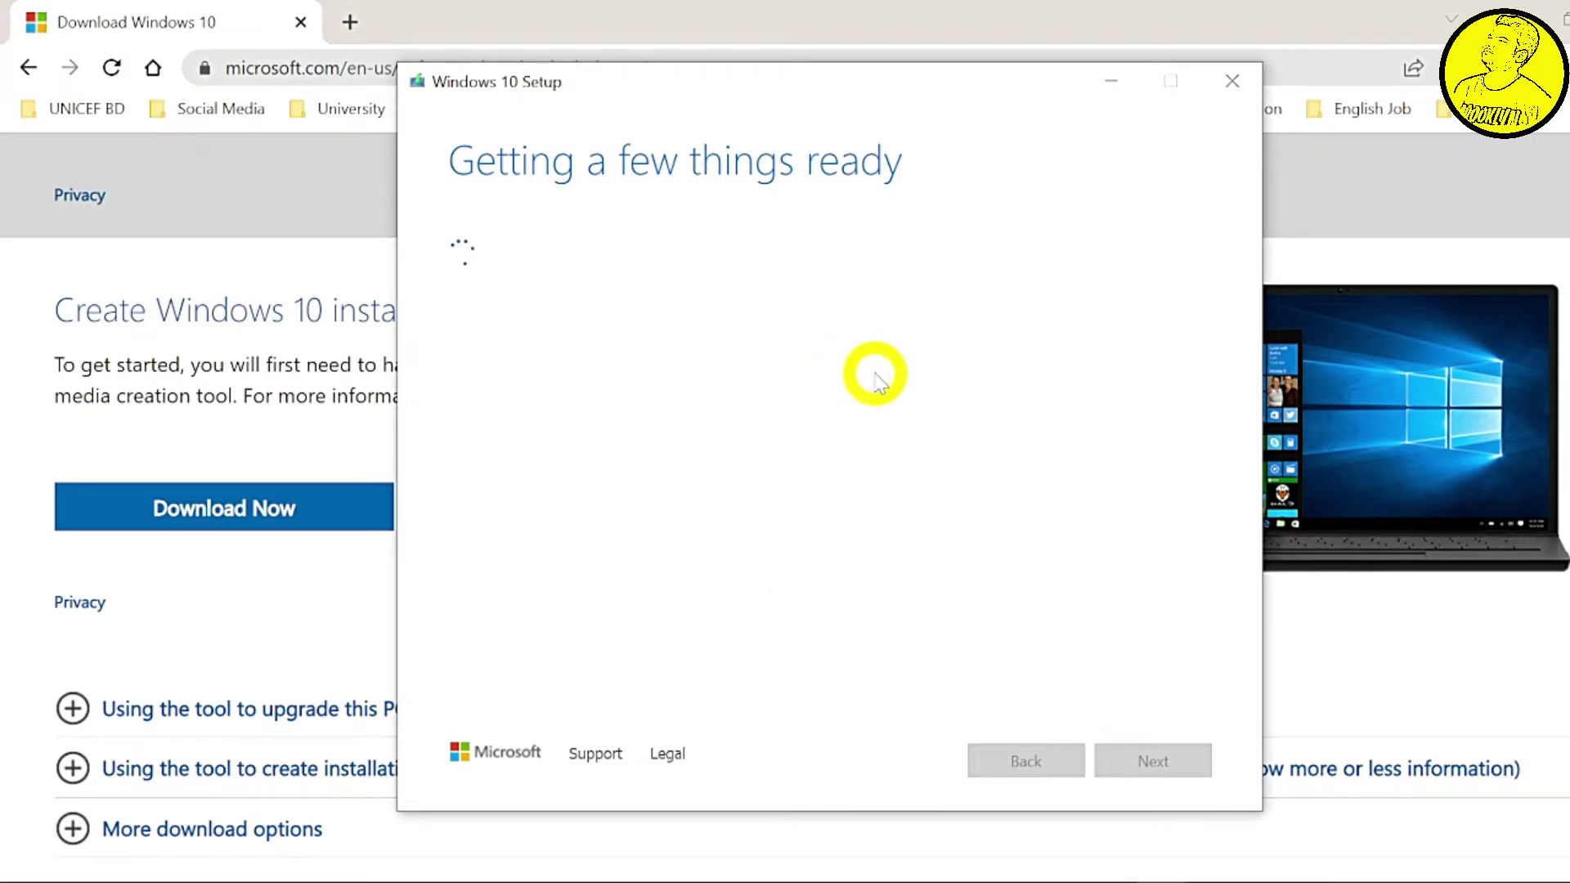
Step: Accept the setup's license terms and choose to create installation media for another PC
left_click_drag(711, 98, 665, 72)
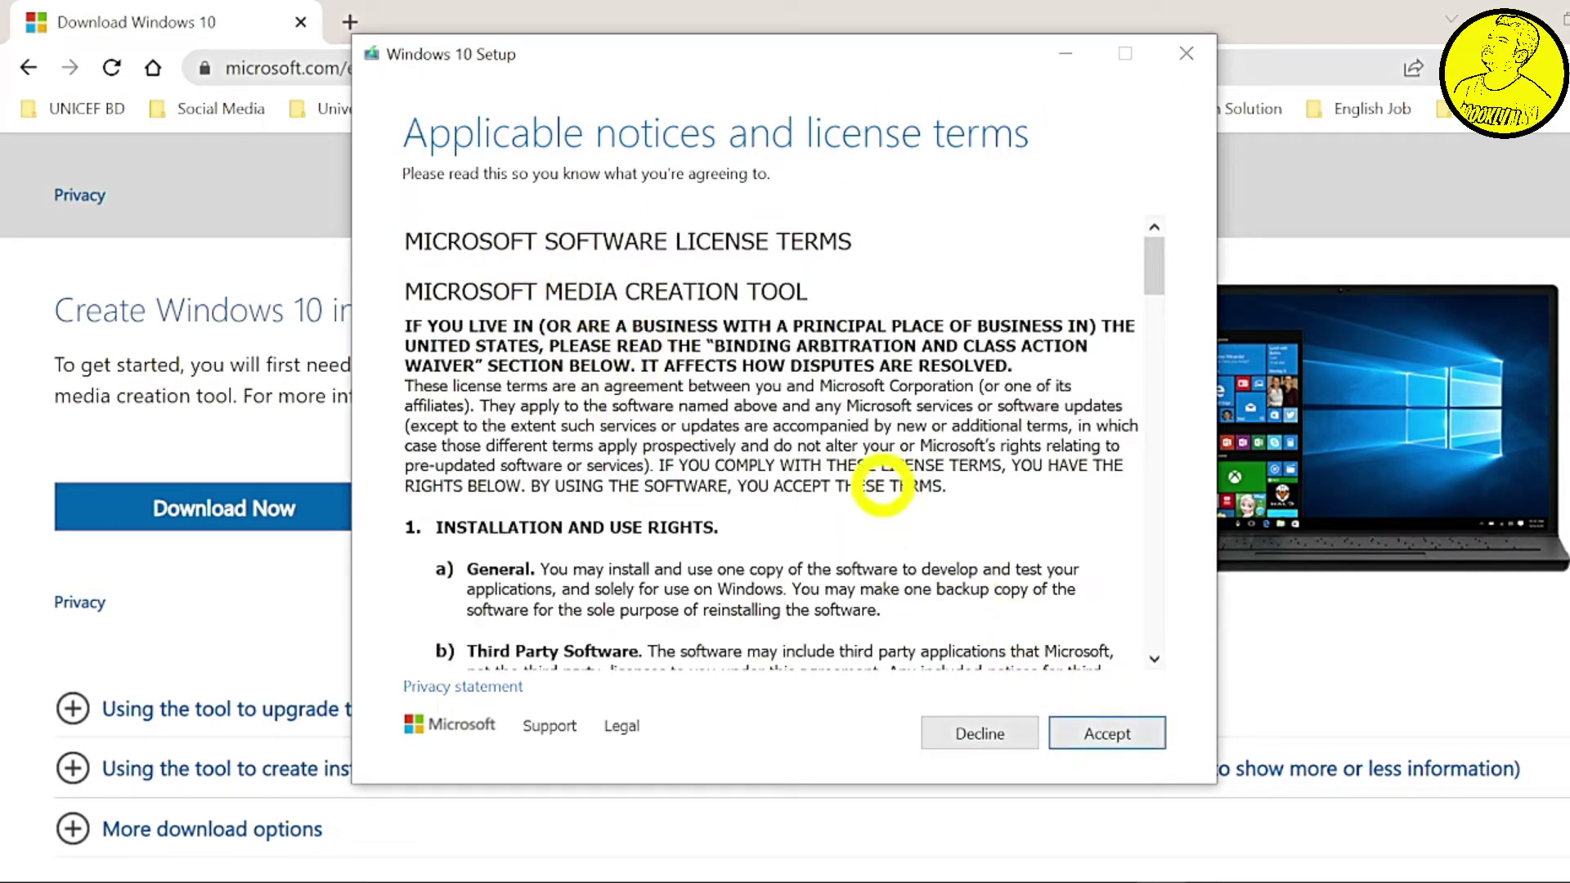
scroll(879, 487, "down", 10)
scroll(887, 506, "down", 15)
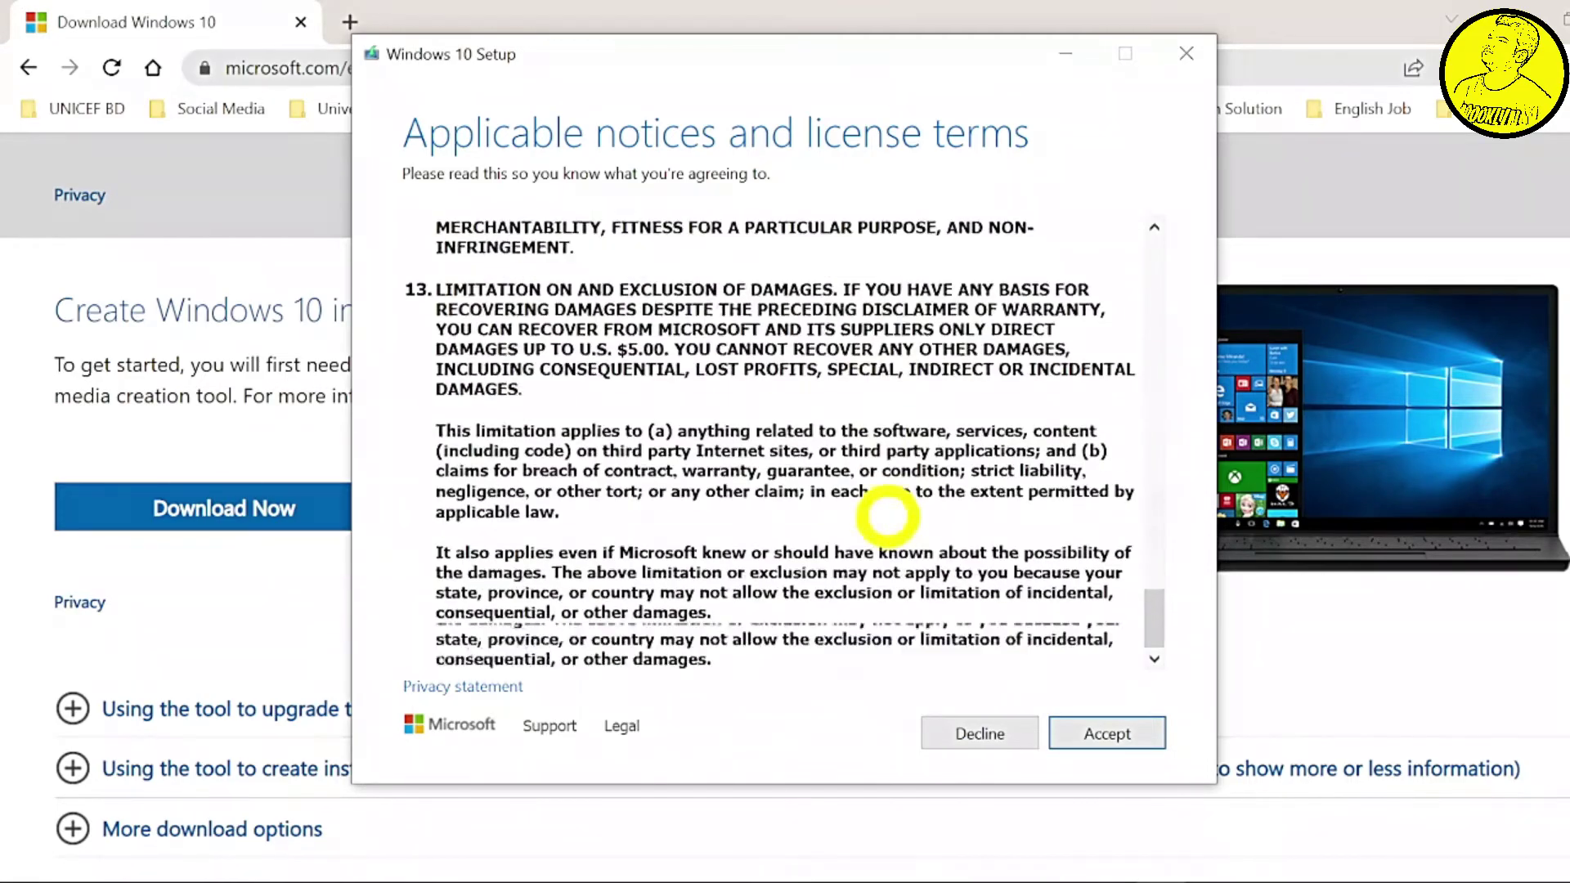
left_click(1095, 730)
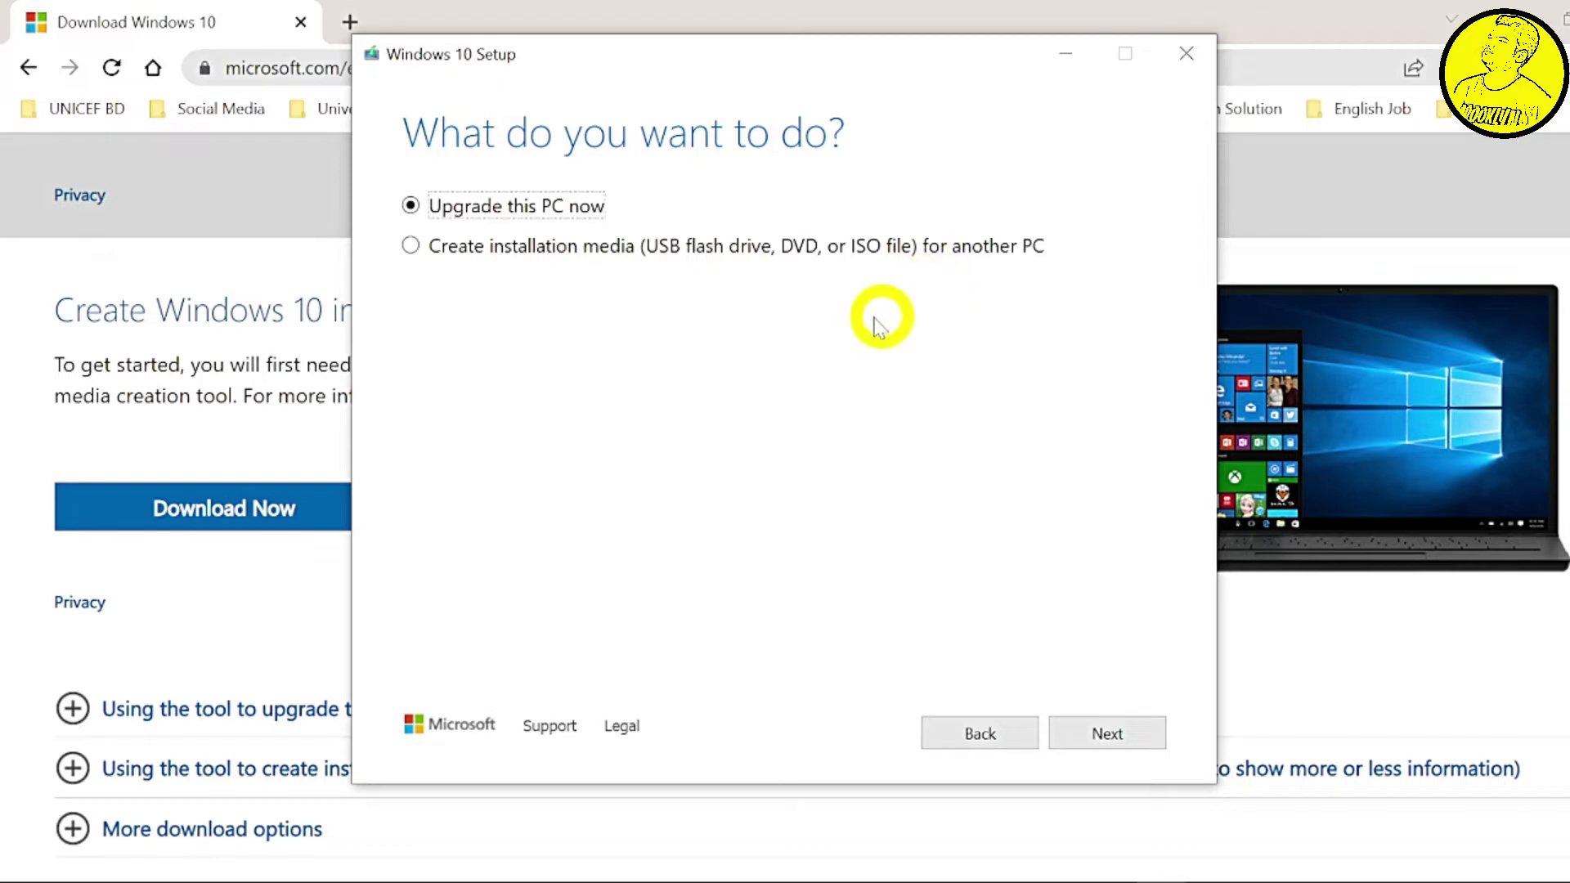
left_click(515, 250)
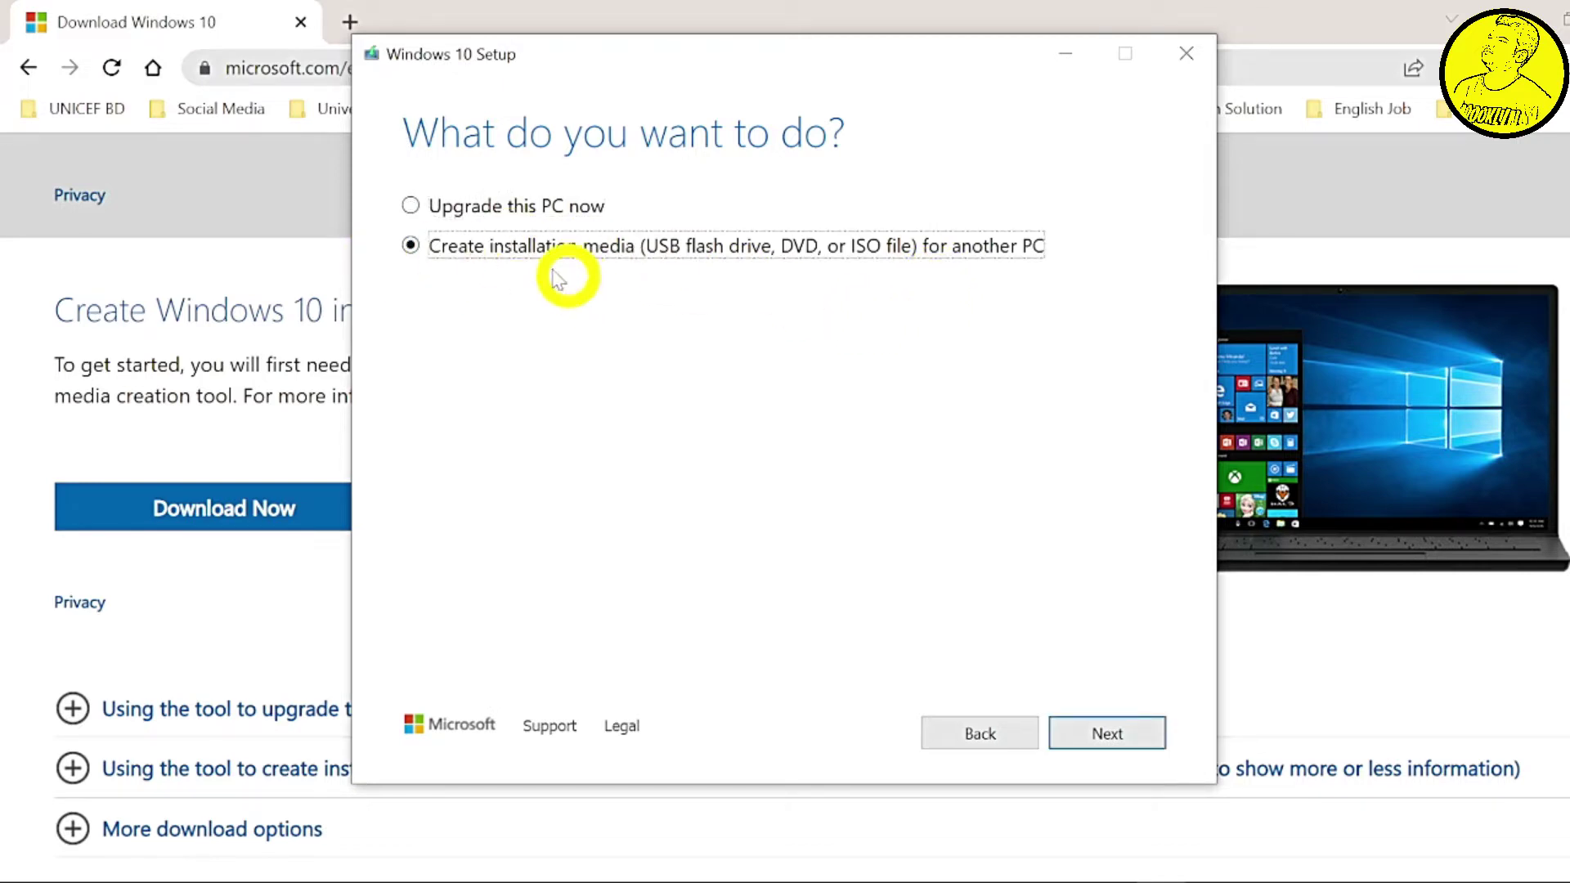
left_click(1087, 739)
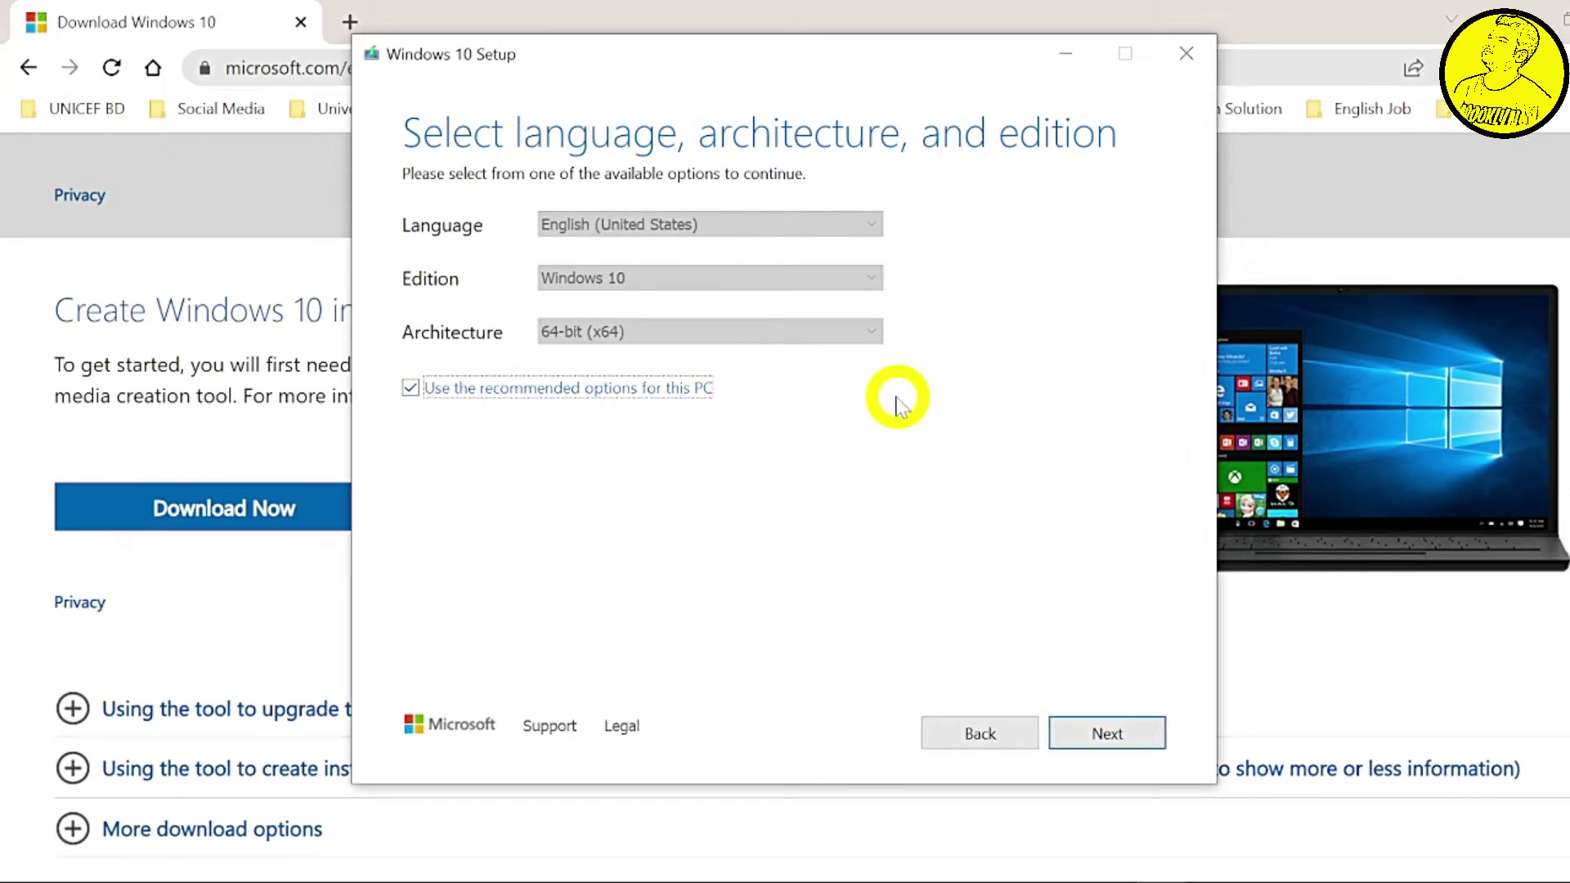
Step: Turn off the recommended options and try setting the architecture to 32-bit (x86) and Both
left_click(412, 388)
left_click(580, 331)
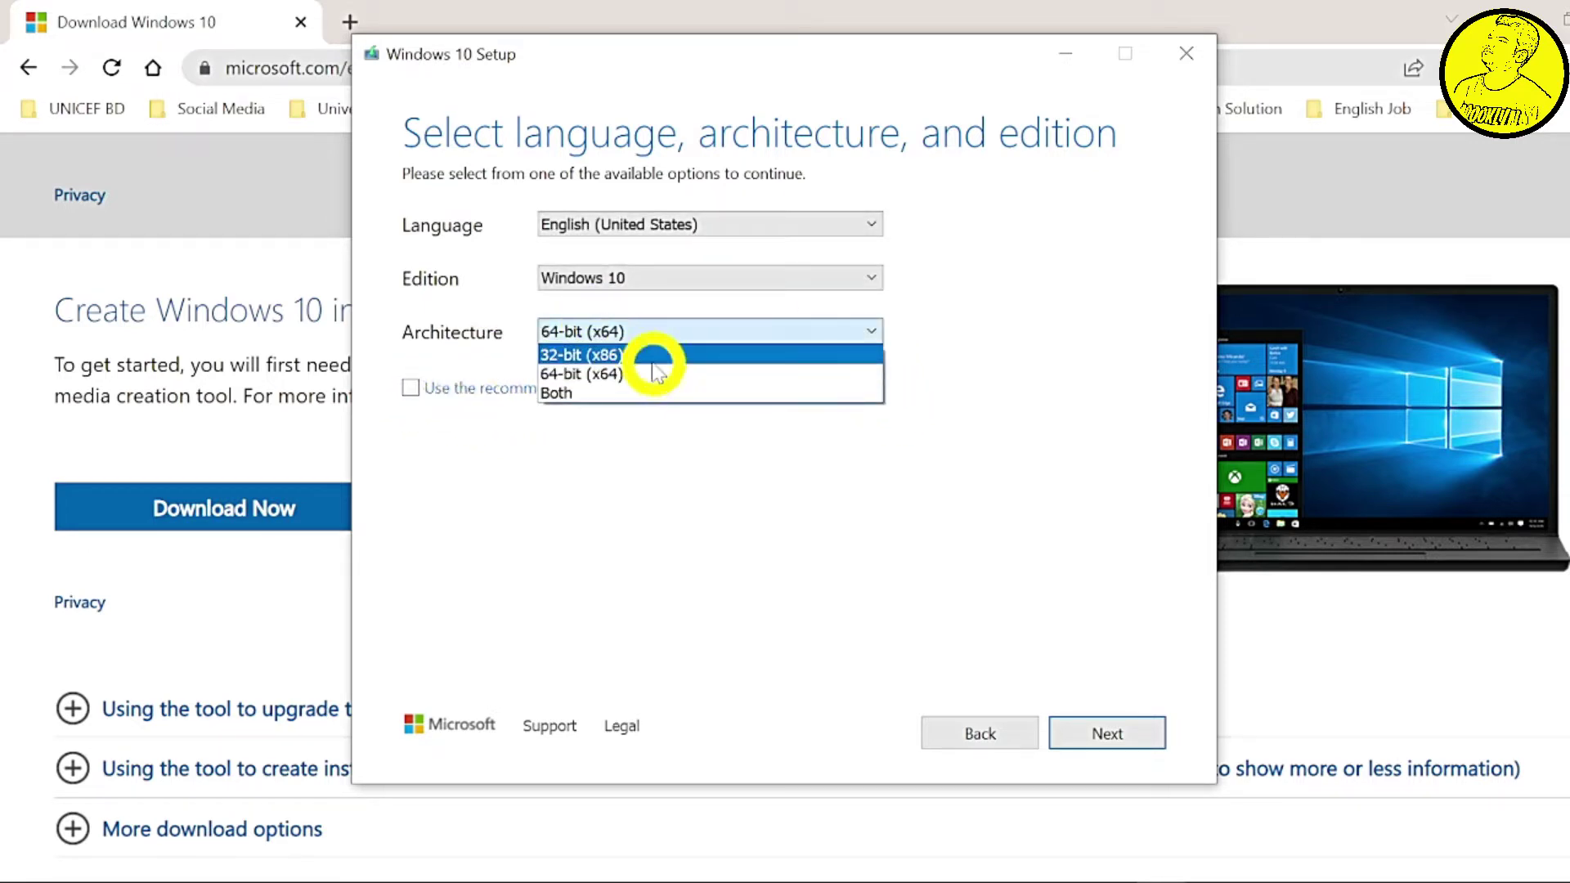
left_click(656, 352)
left_click(753, 331)
left_click(701, 385)
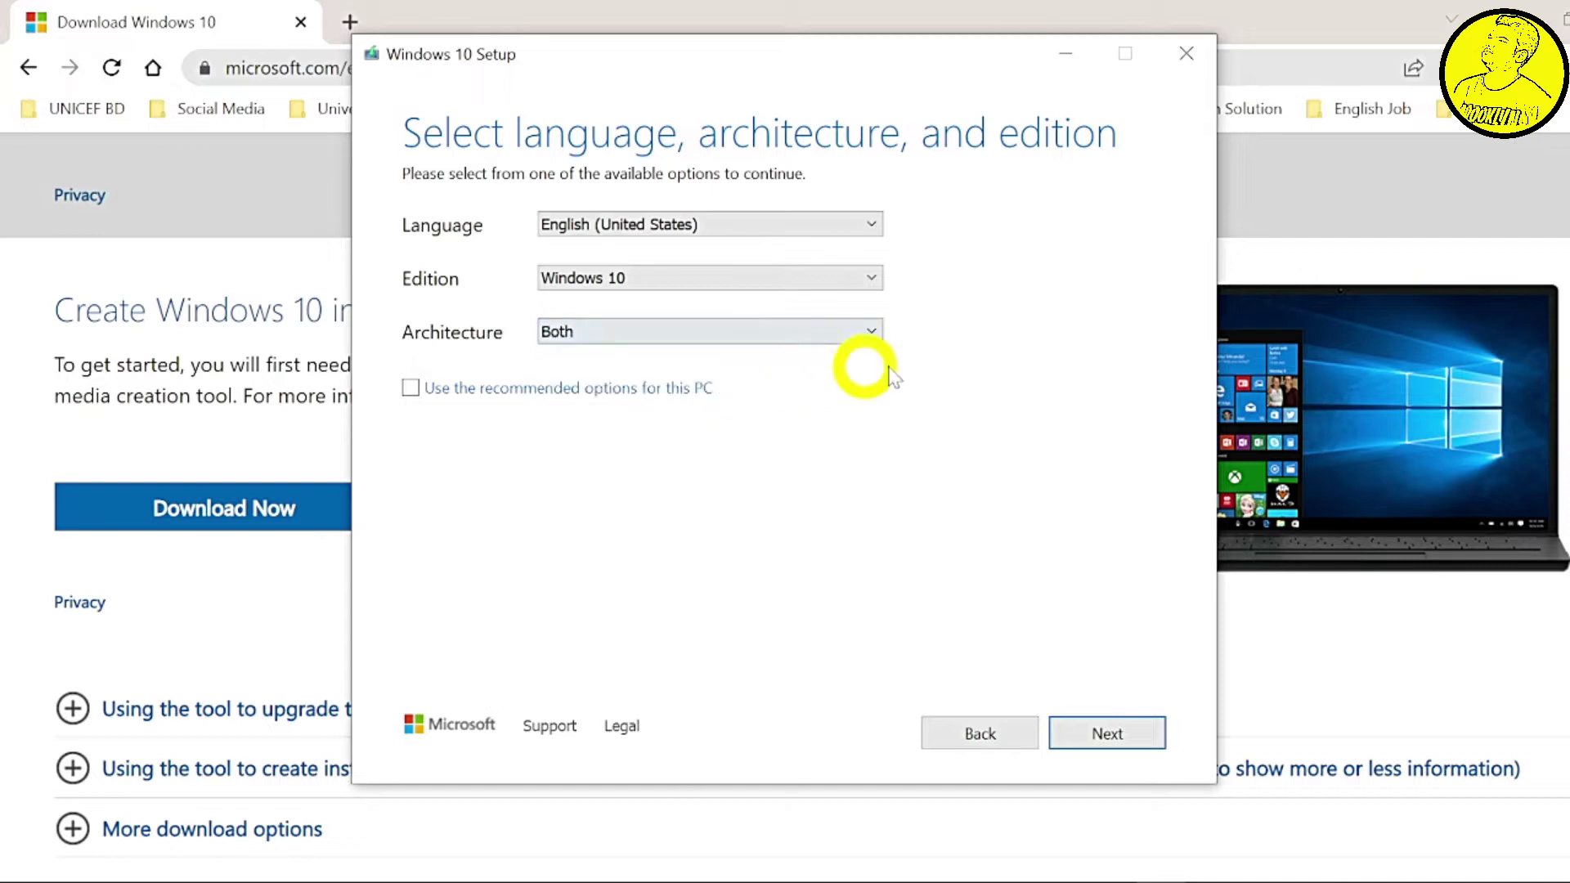
left_click(781, 282)
left_click(764, 291)
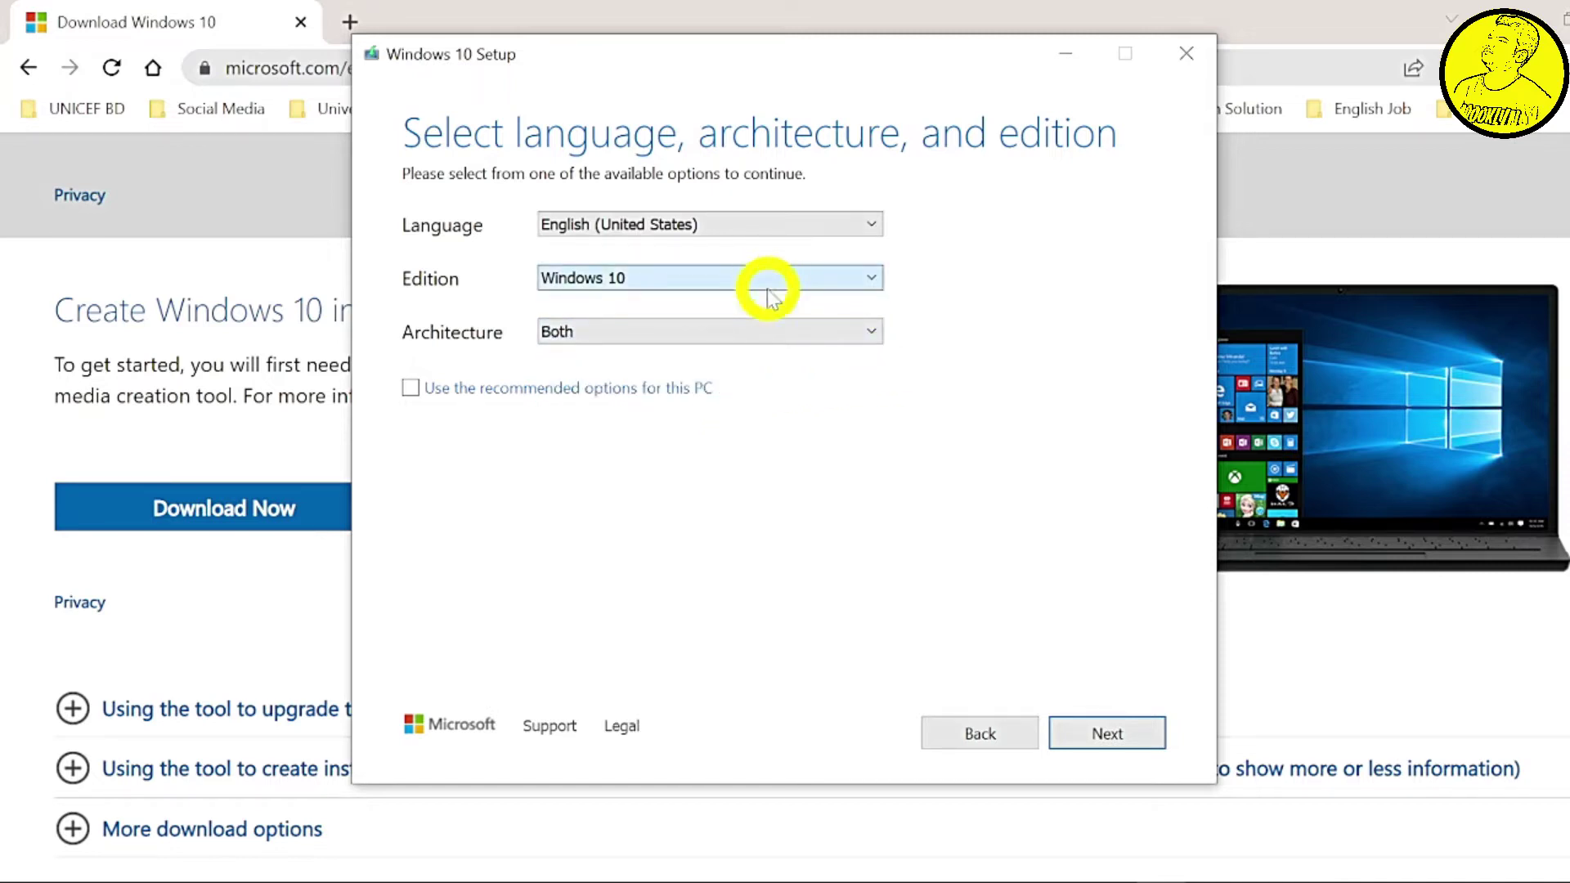
left_click(771, 224)
left_click(981, 217)
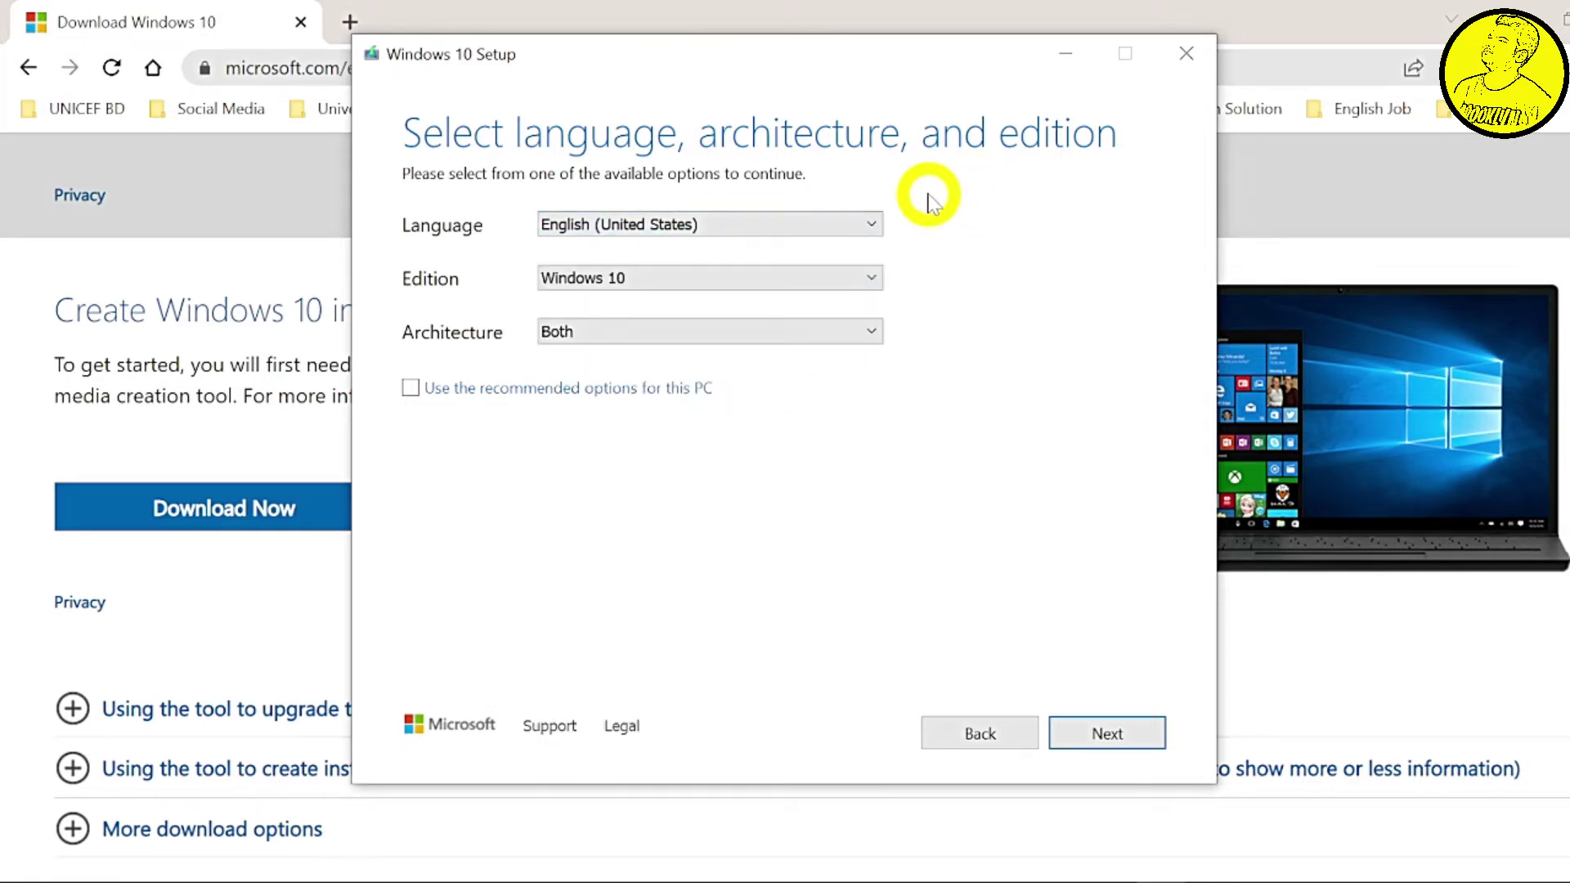
Step: Set the architecture to 64-bit (x64), re-enable the recommended options for this PC and continue to the media choice
left_click(630, 331)
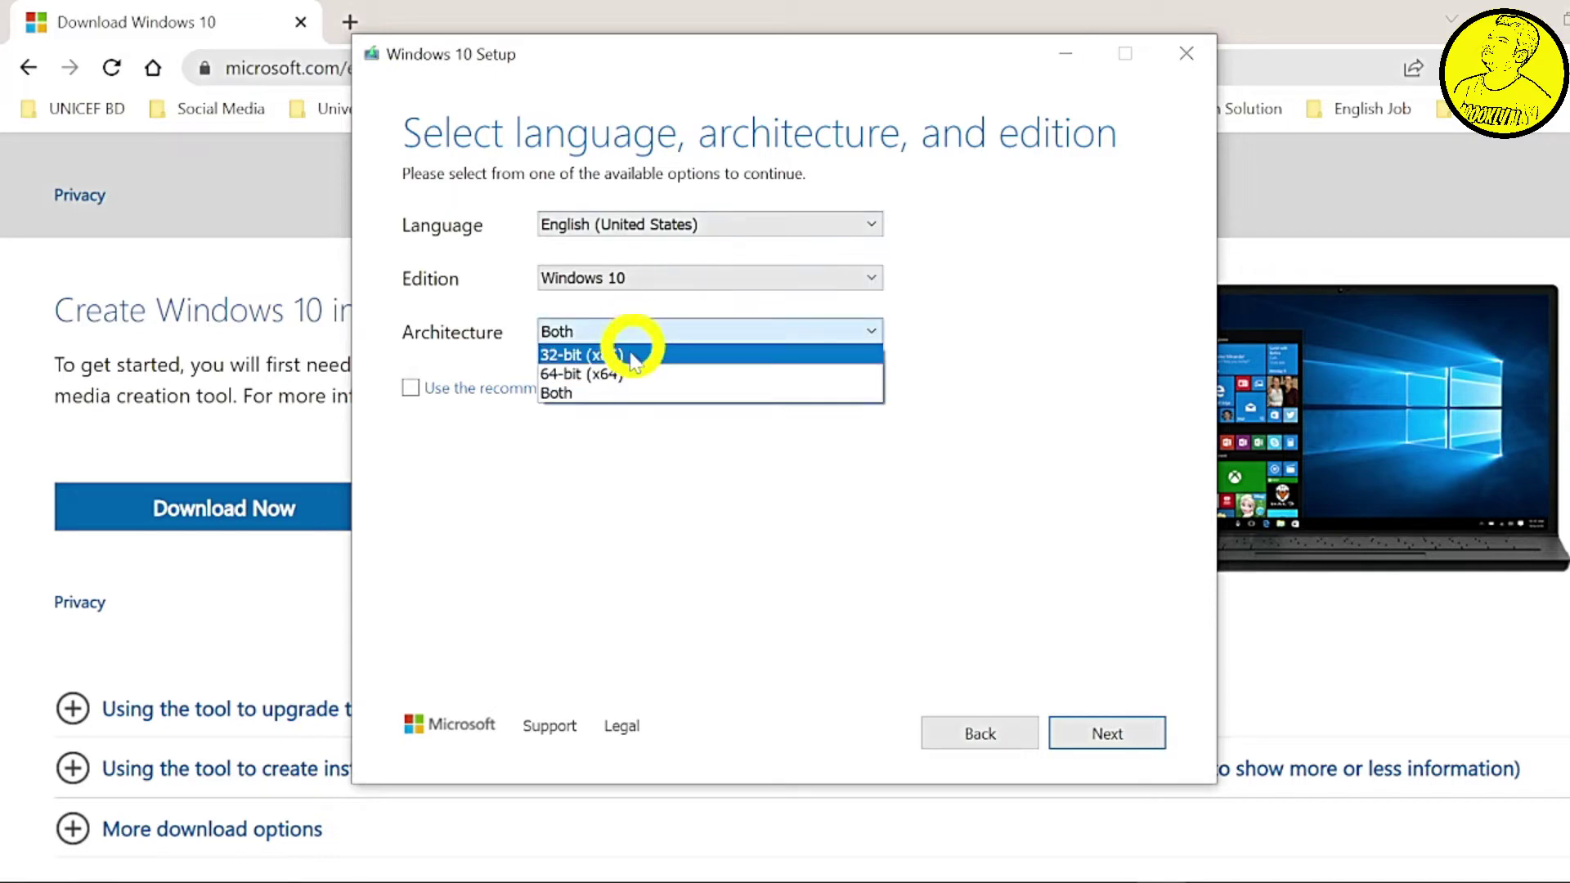
left_click(634, 373)
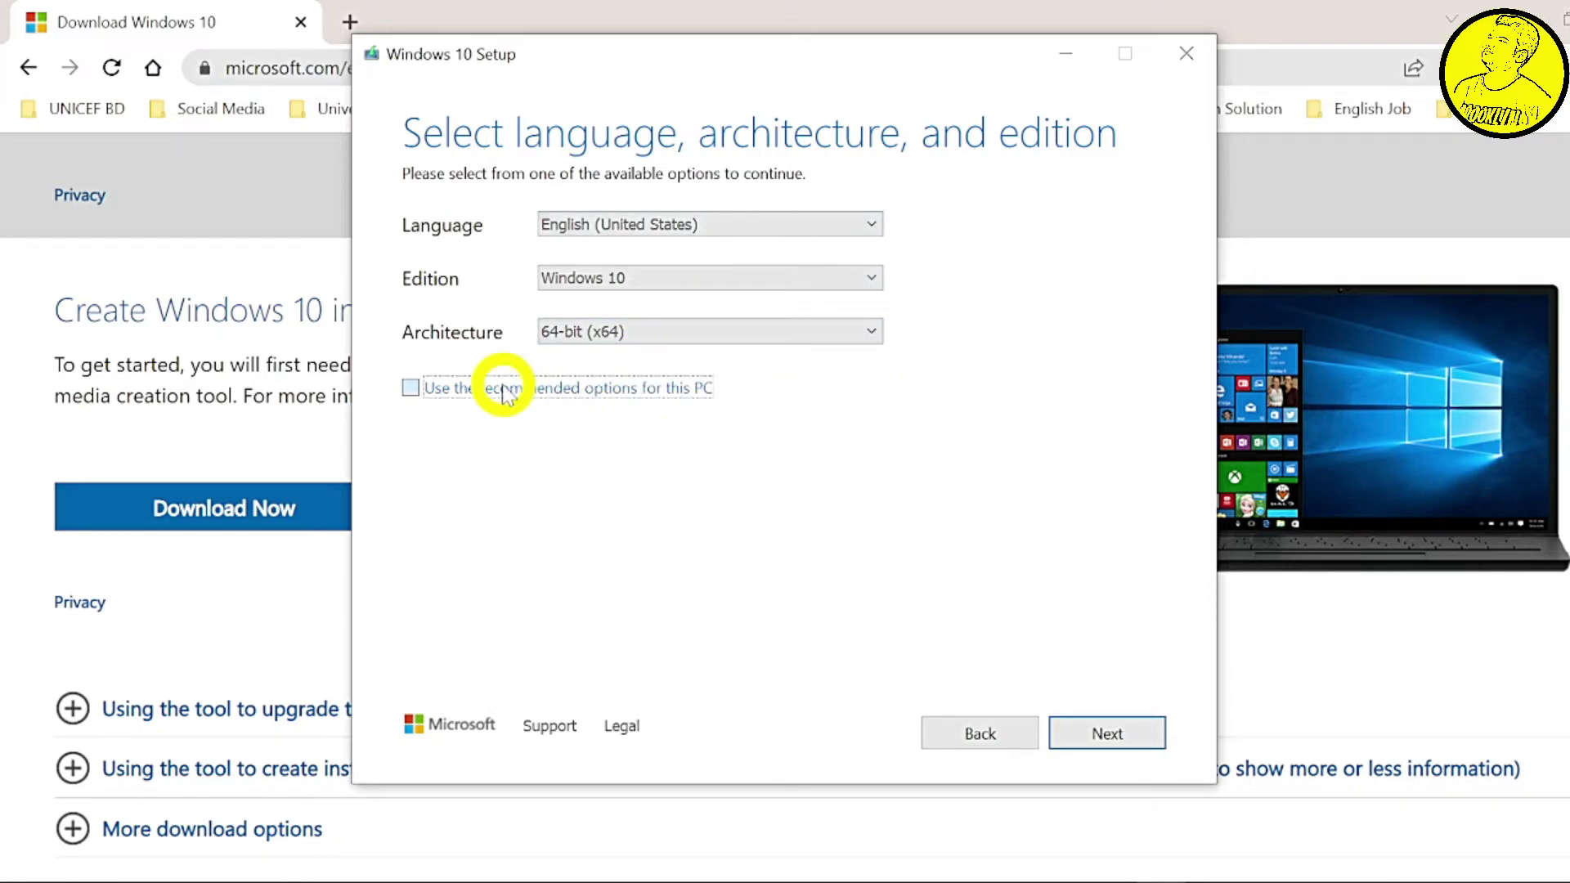
left_click(464, 392)
left_click(1112, 733)
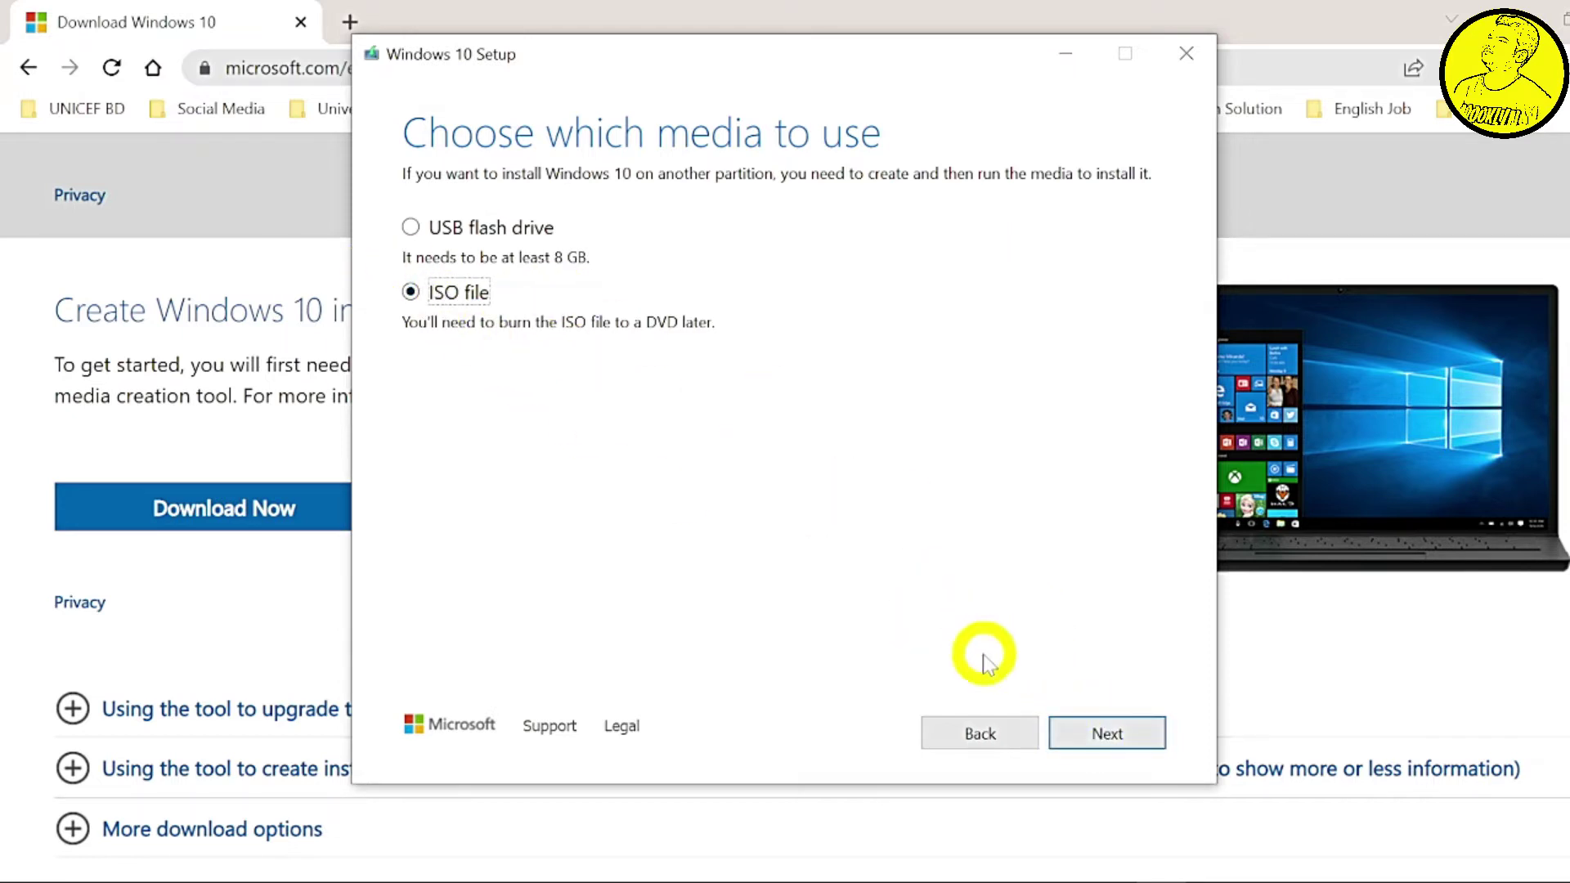
Step: Use an ISO file as the media and save it as Windows in the Documents folder
left_click(1100, 728)
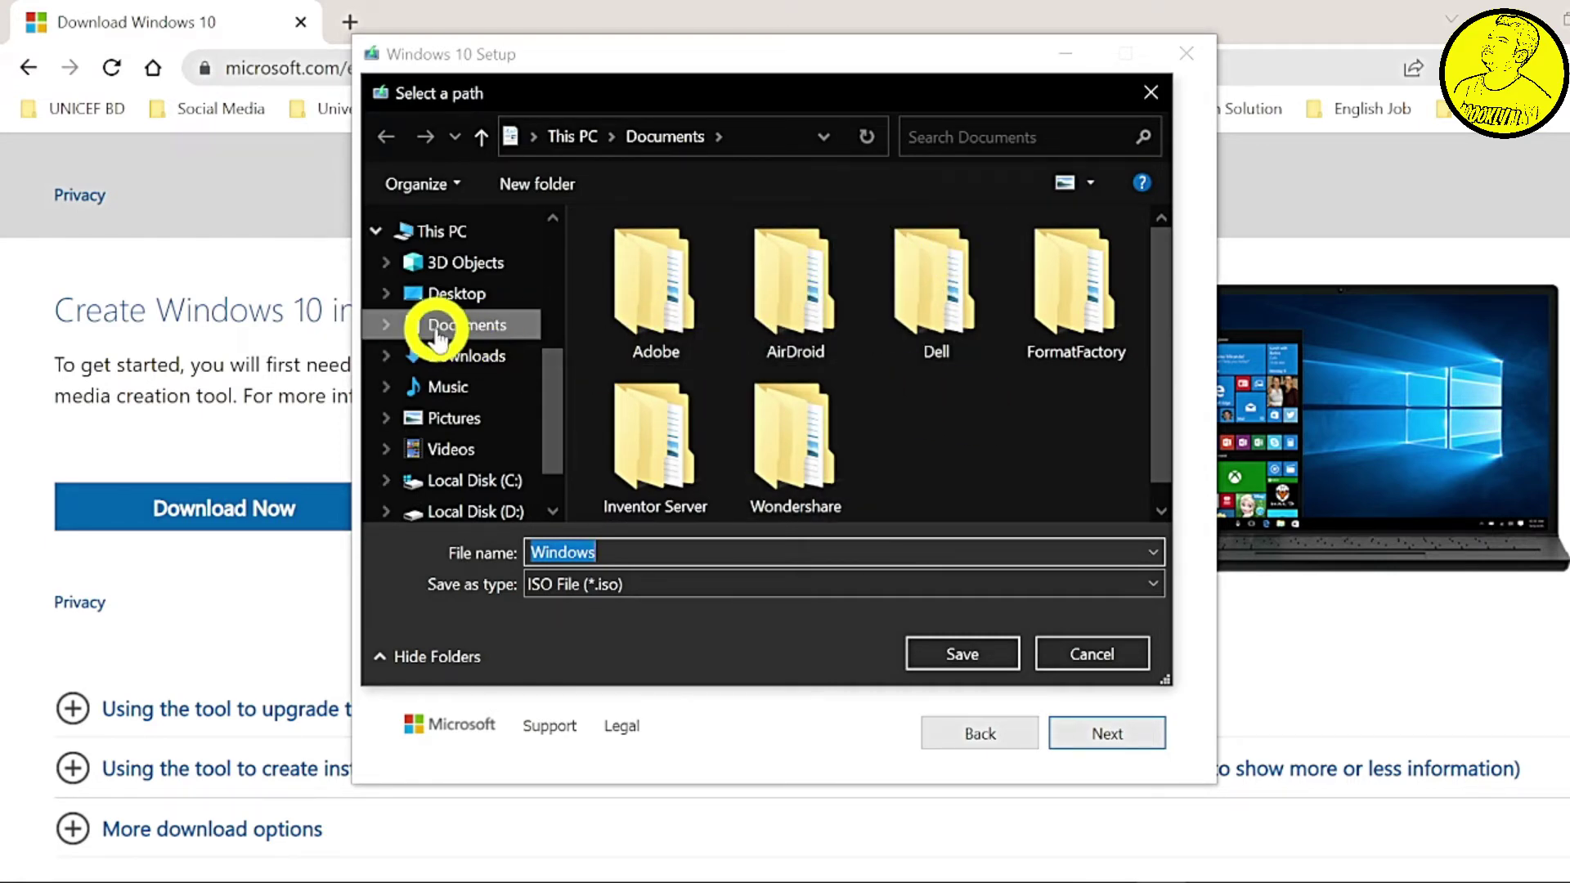
scroll(953, 477, "down", 1)
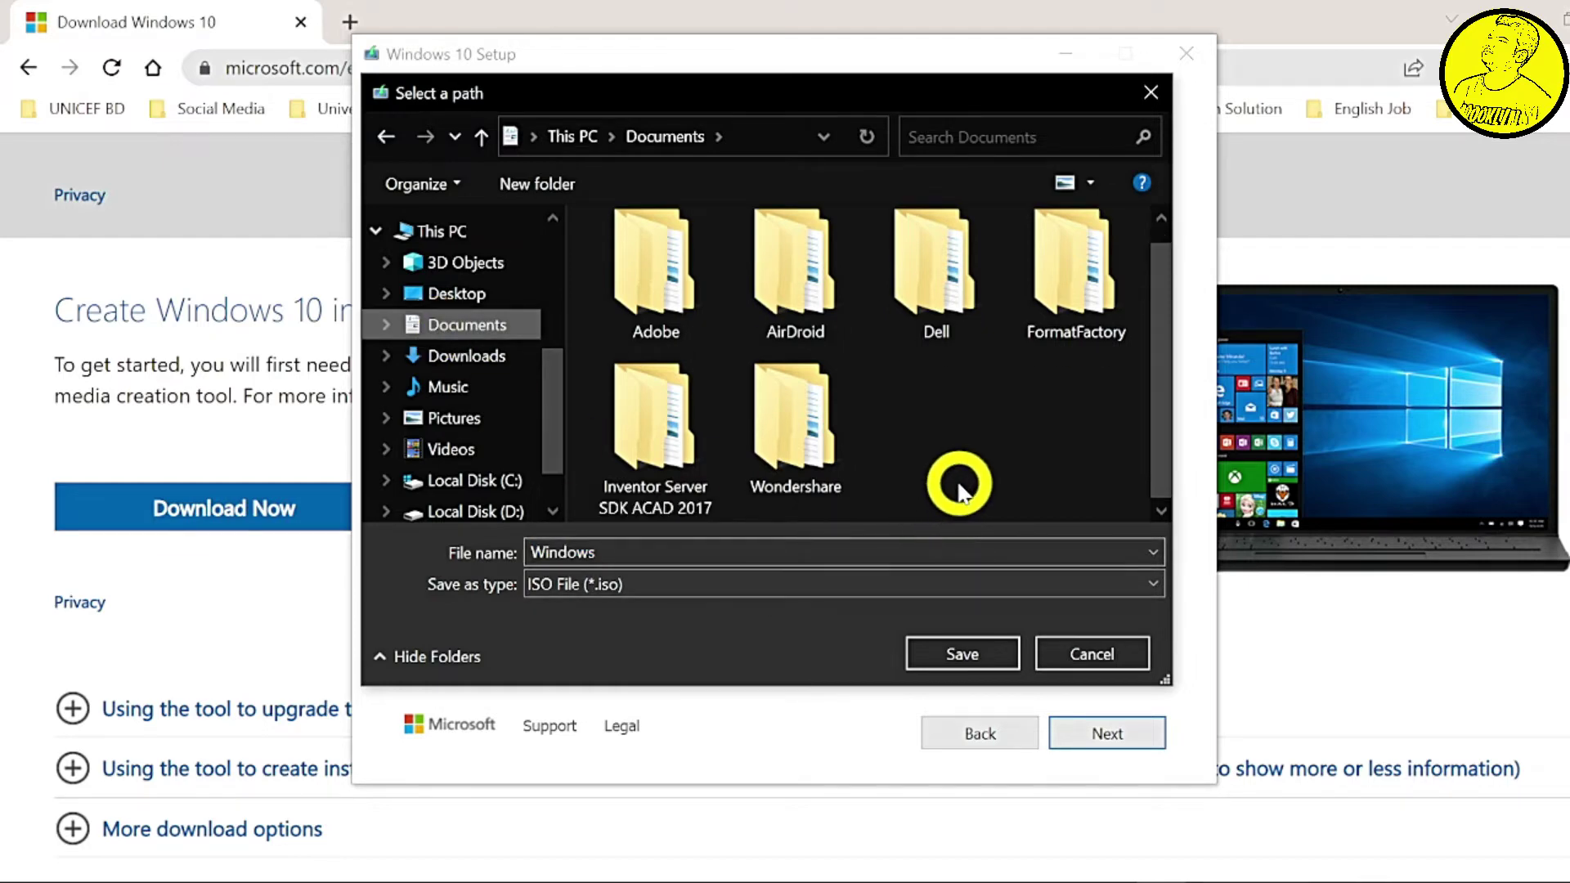
left_click(993, 654)
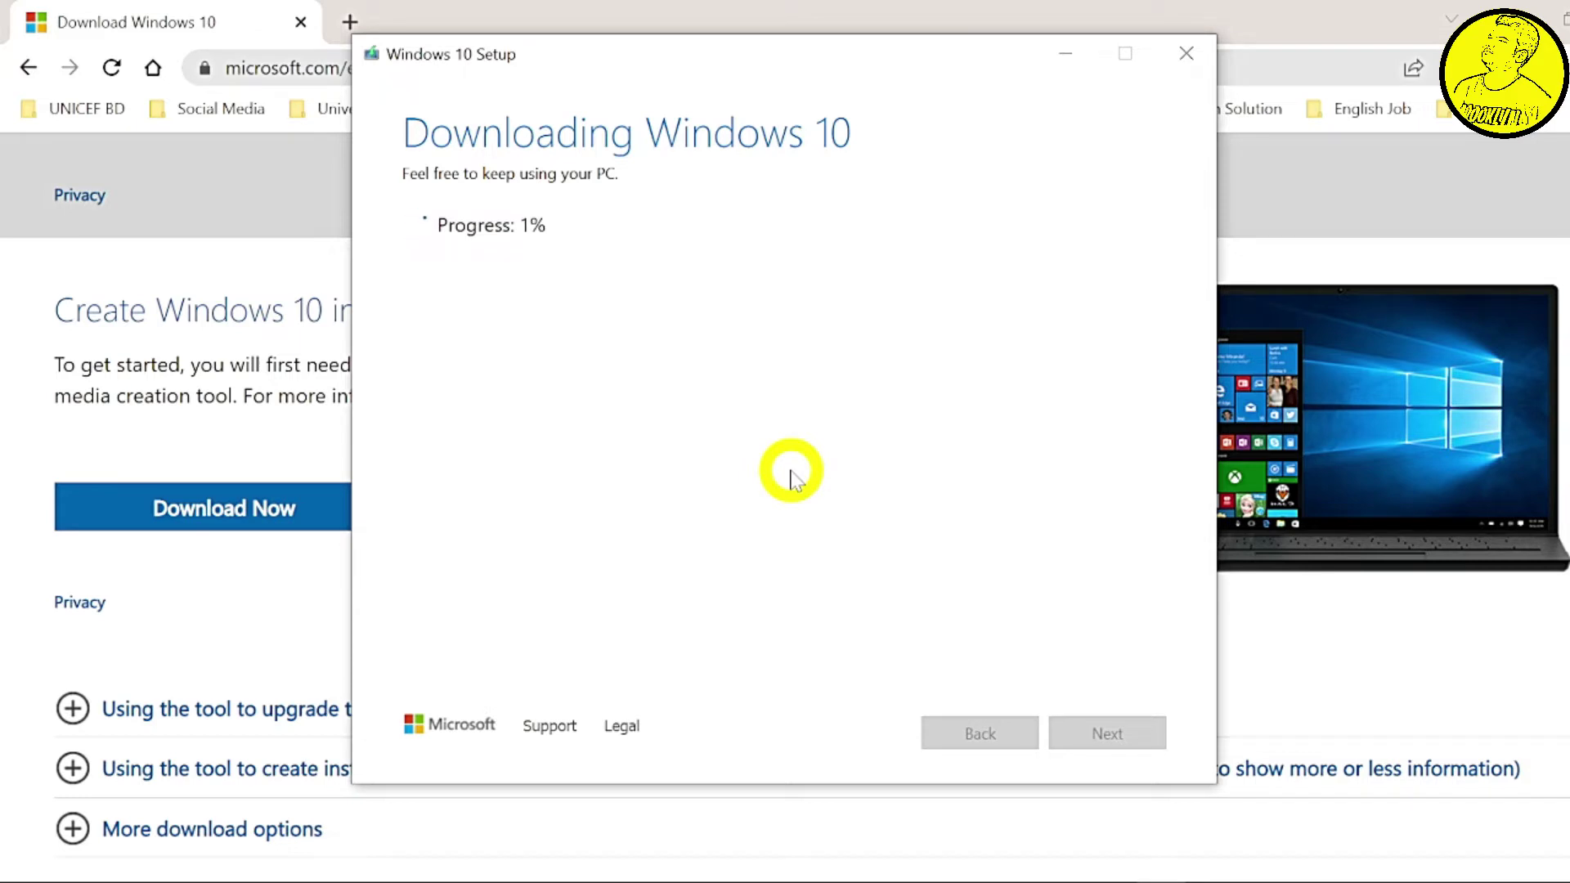
Step: Stop the running Windows 10 download and close the setup
left_click(1184, 53)
left_click(839, 561)
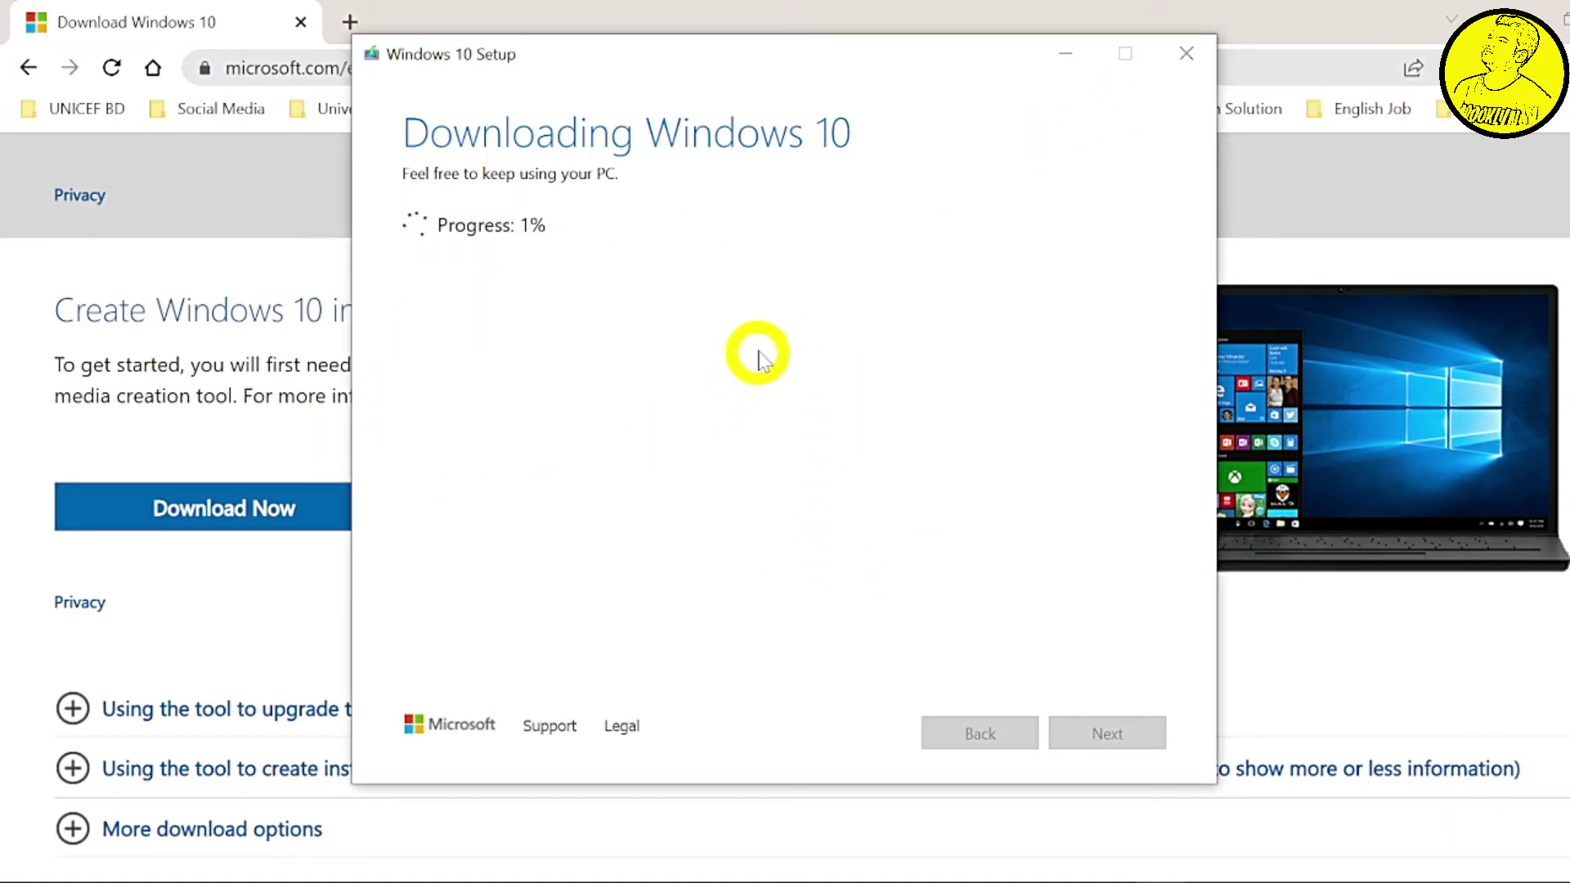
left_click(1186, 53)
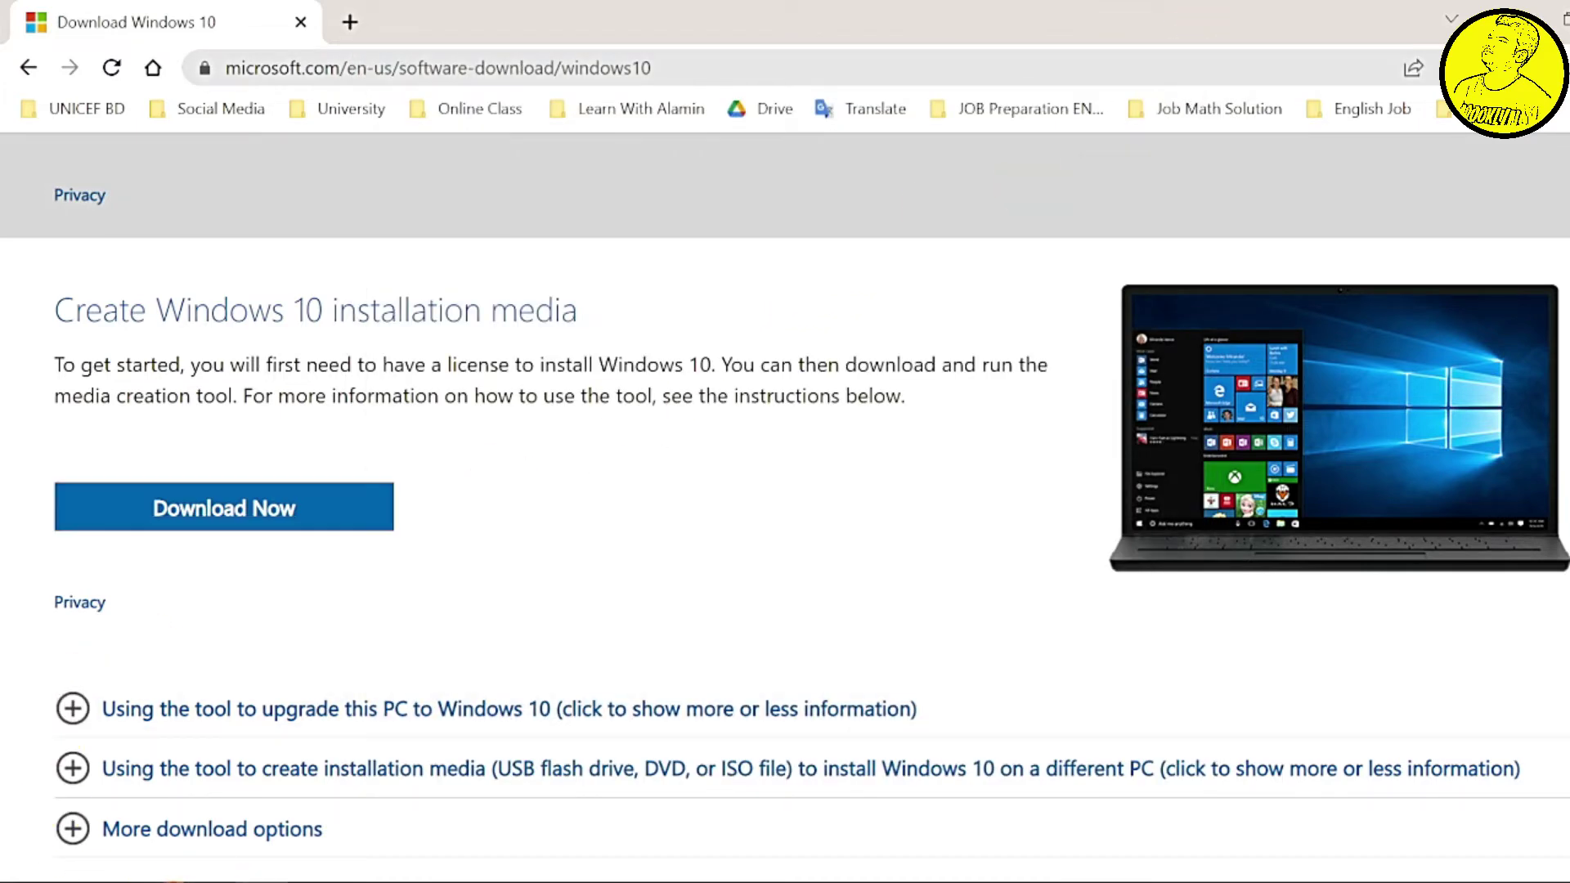
Step: Switch to File Explorer and look in the Downloads folder for the Windows ISO file
left_click(217, 865)
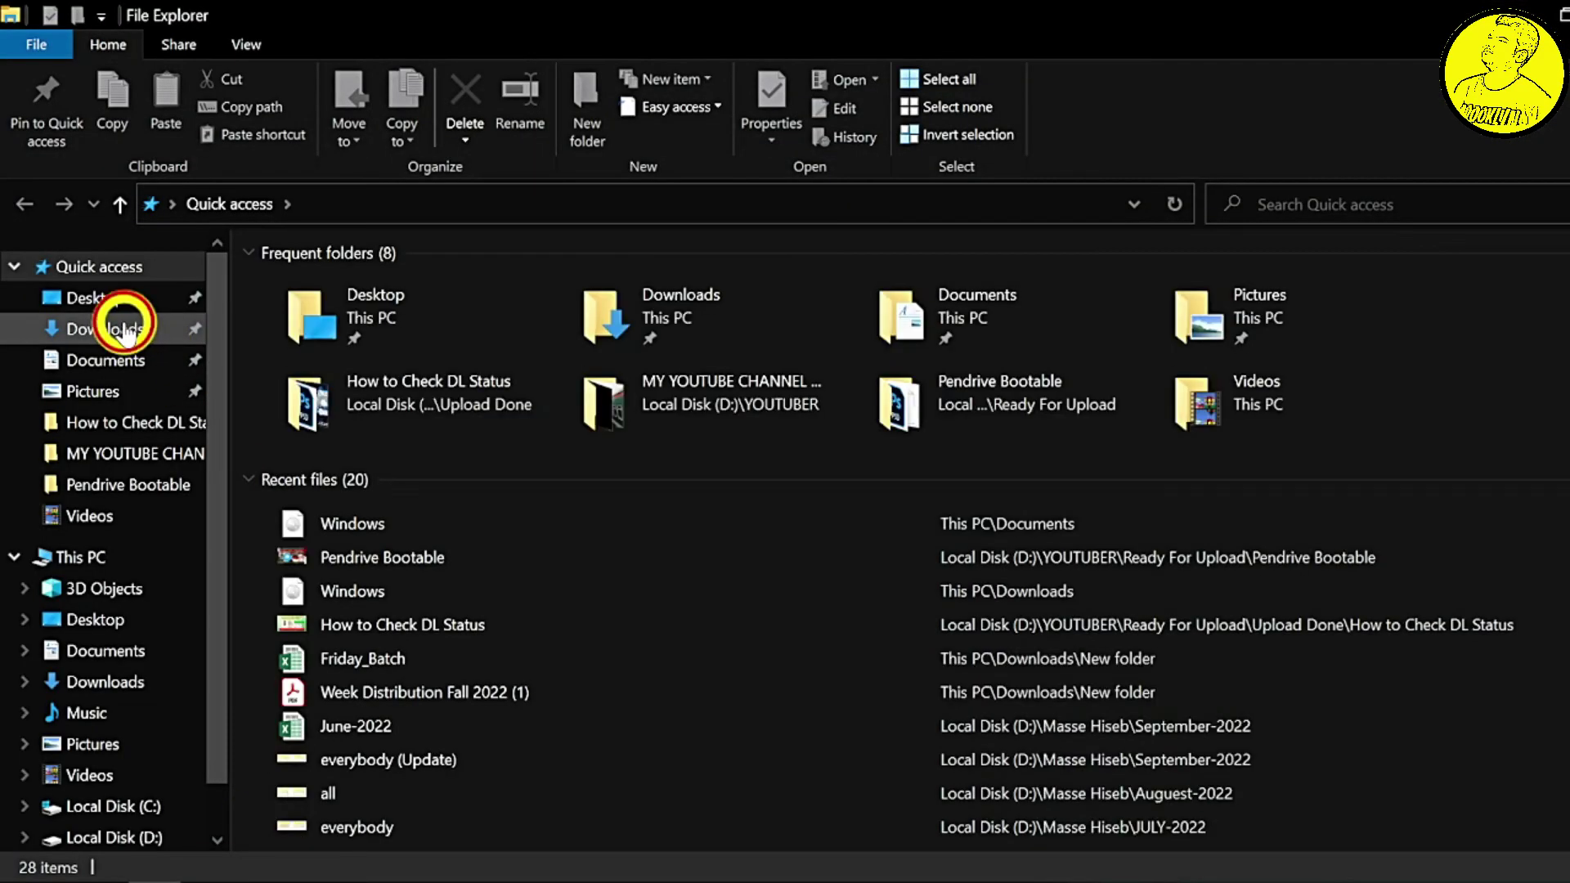
left_click(122, 327)
left_click(306, 582)
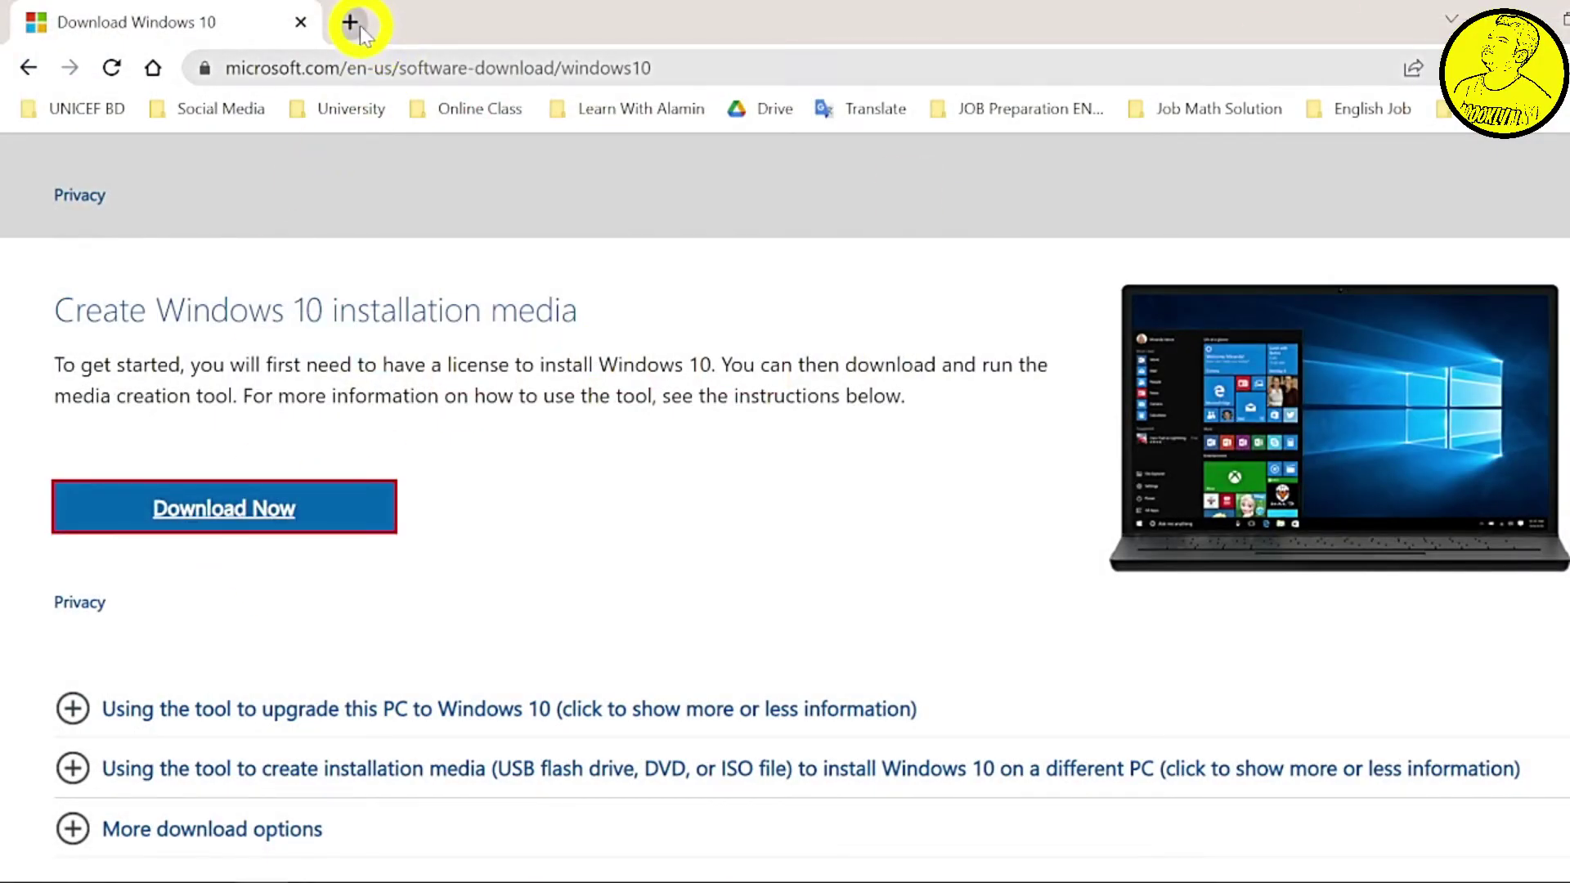
Step: Search for "rufus" in a new browser tab and open the official rufus.ie site
left_click(358, 24)
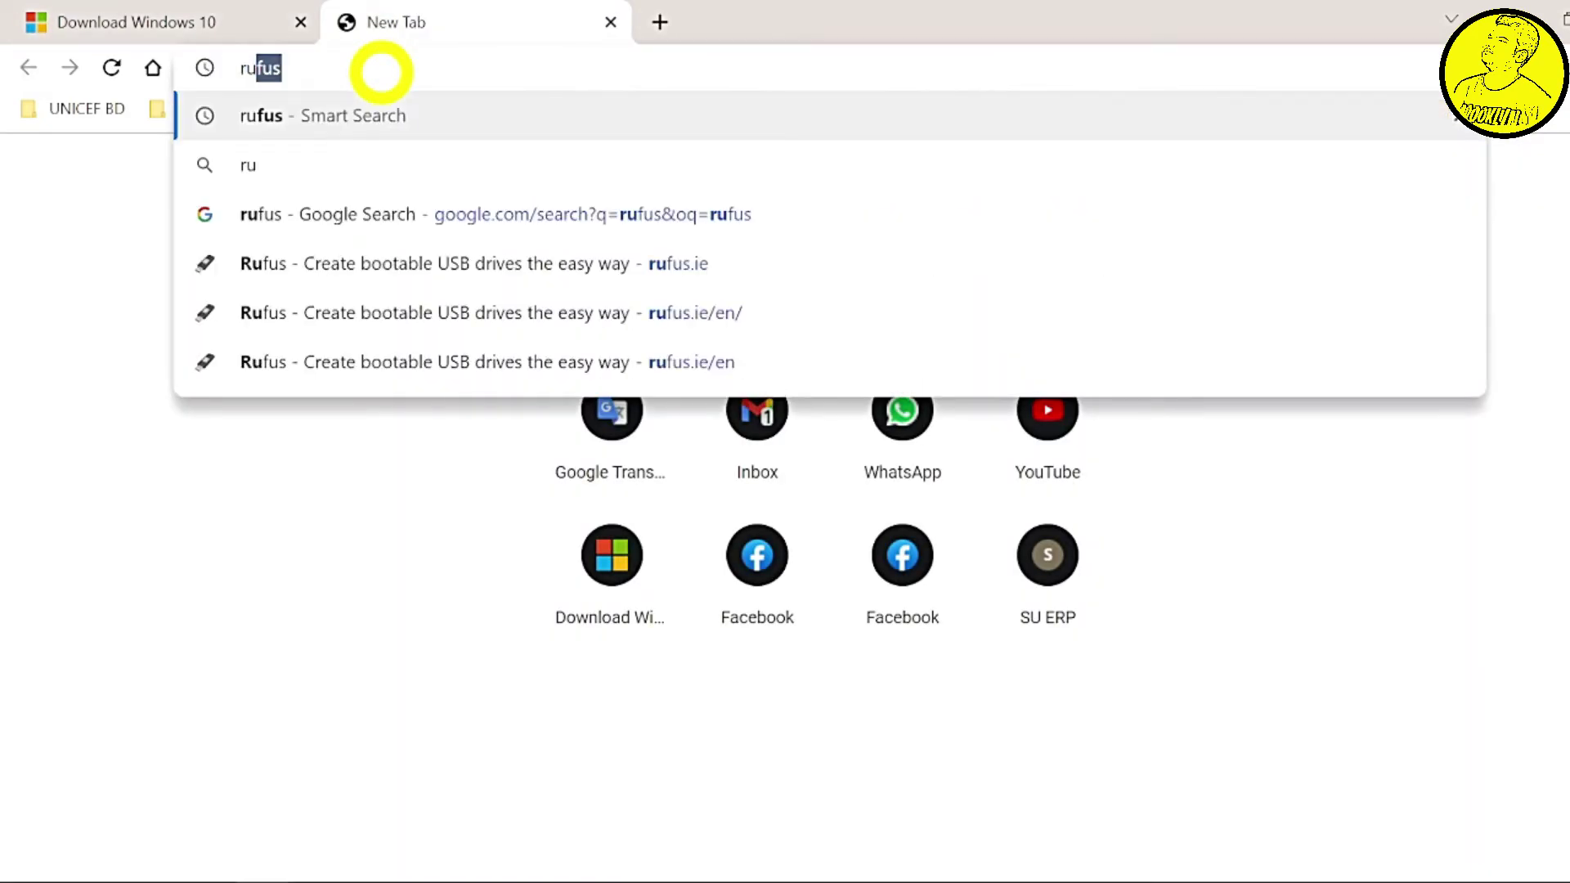
type("fus")
key("Return")
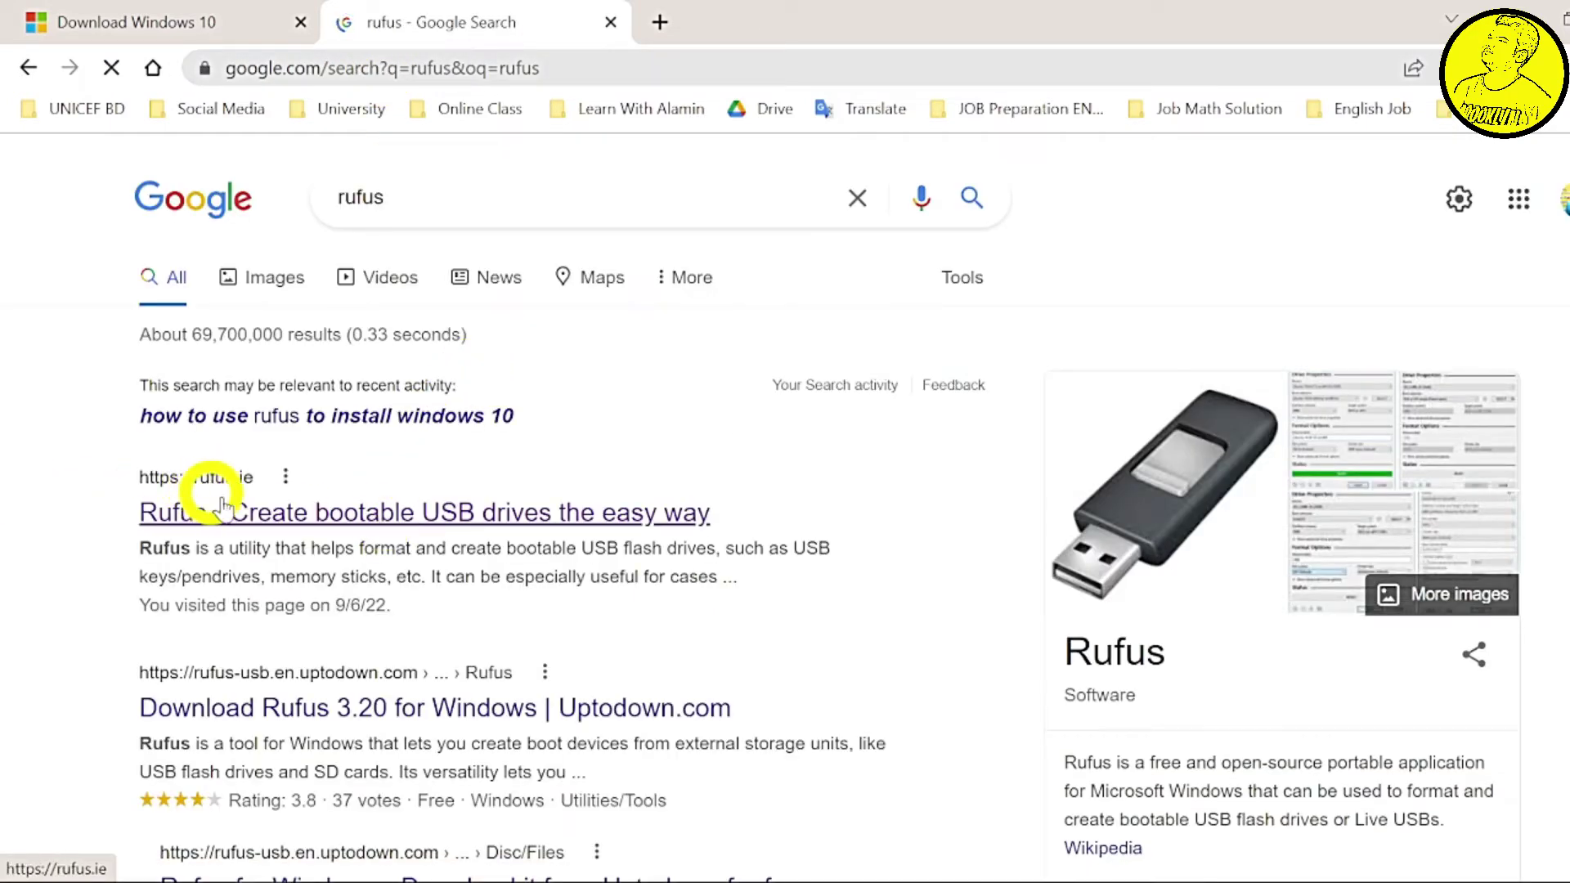
left_click(299, 505)
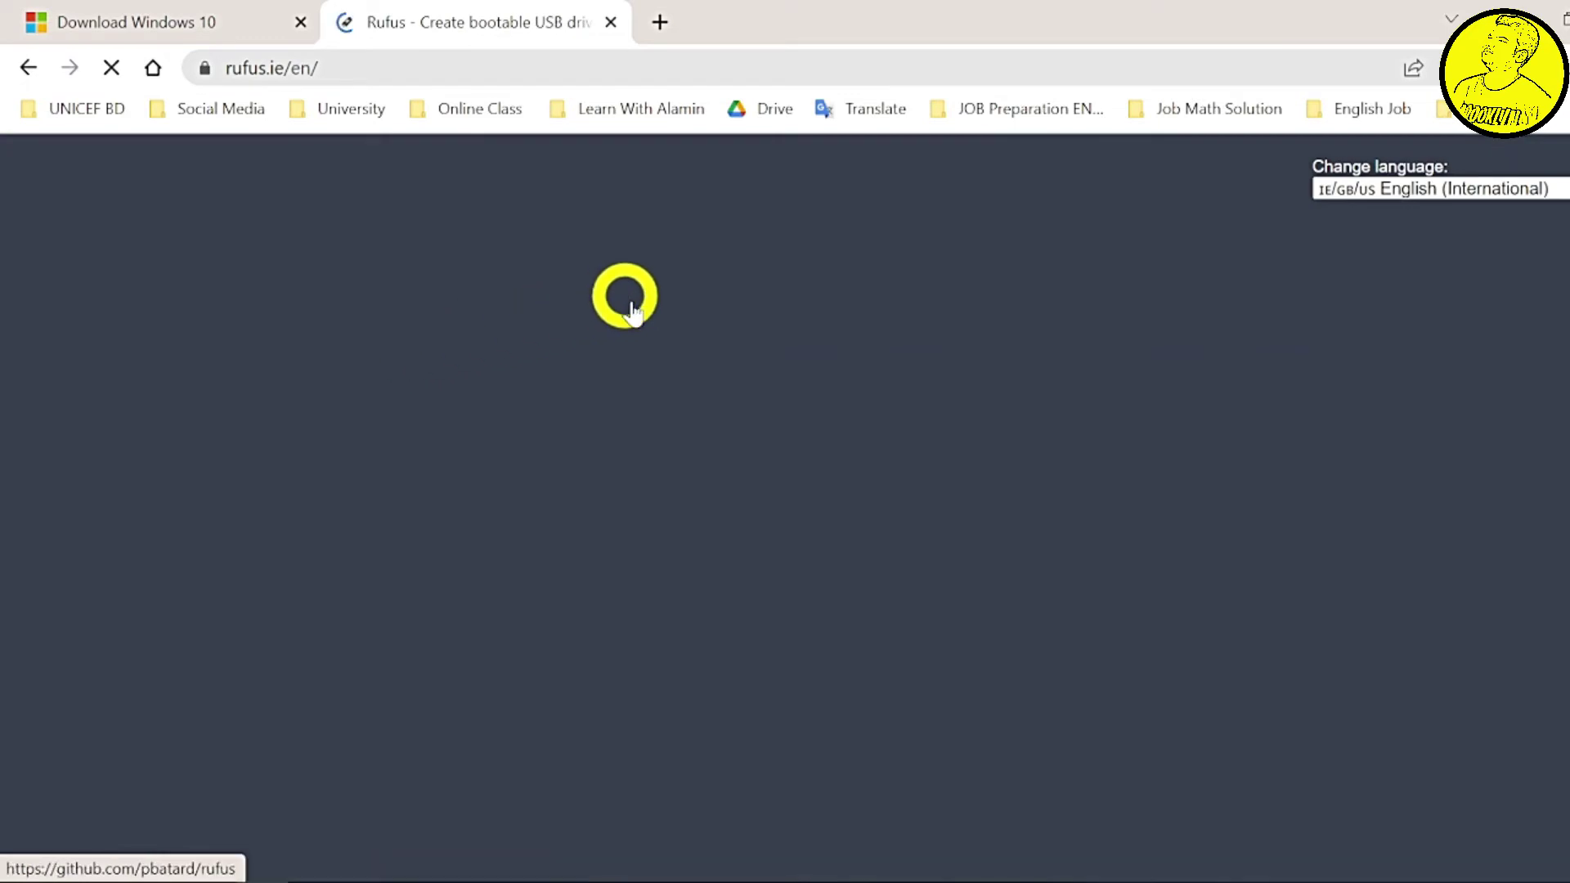
Step: Download Rufus 3.20 from the site's download section and run rufus-3.20.exe
scroll(649, 322, "down", 11)
scroll(648, 322, "up", 2)
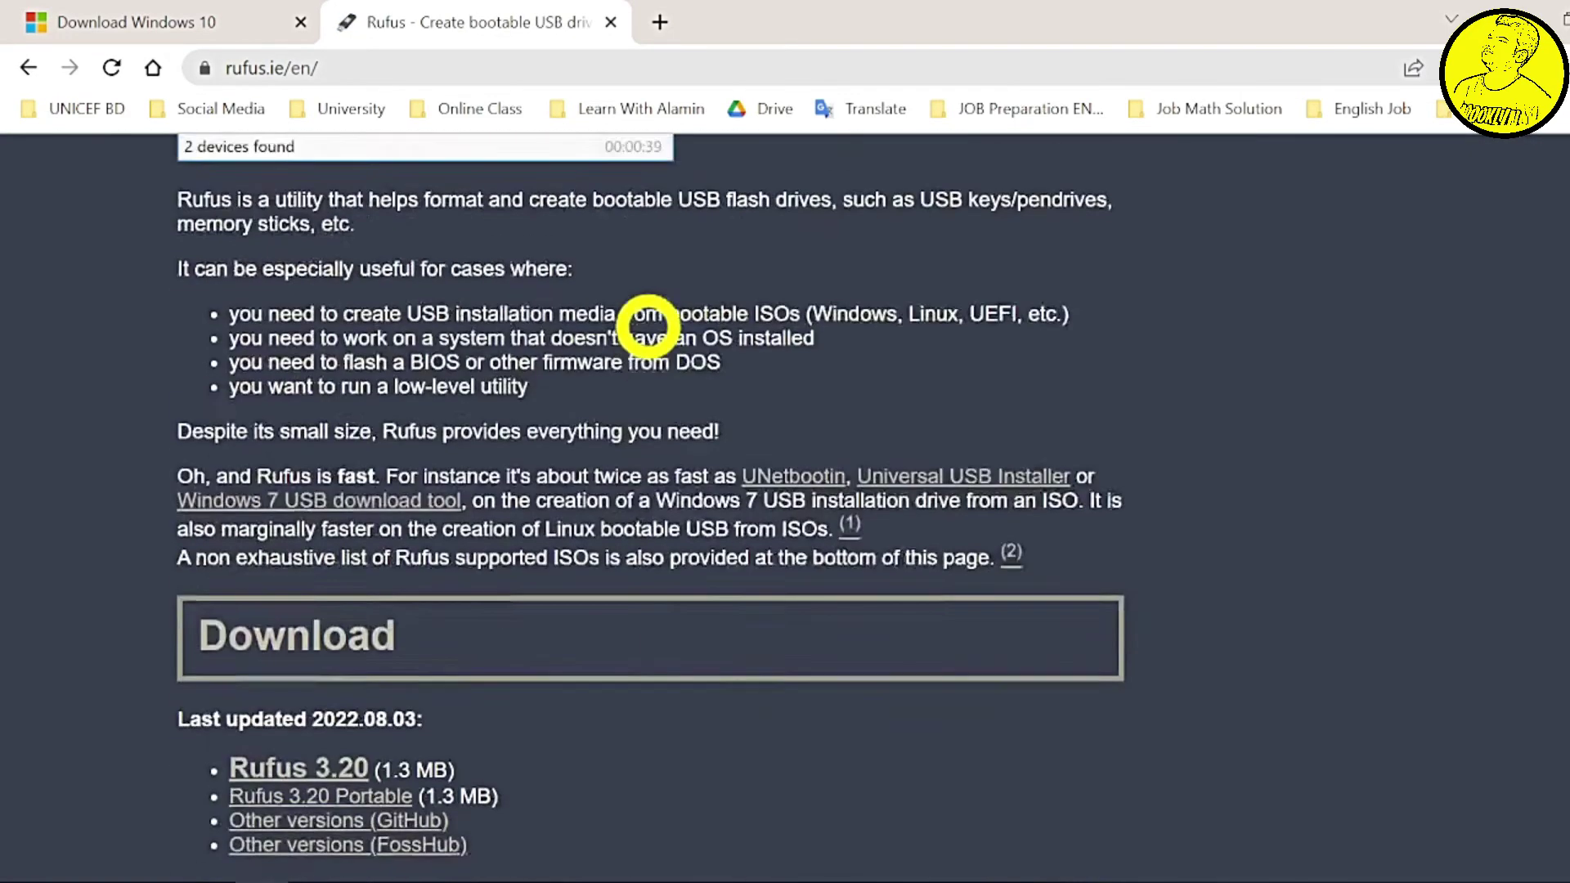
scroll(507, 401, "down", 7)
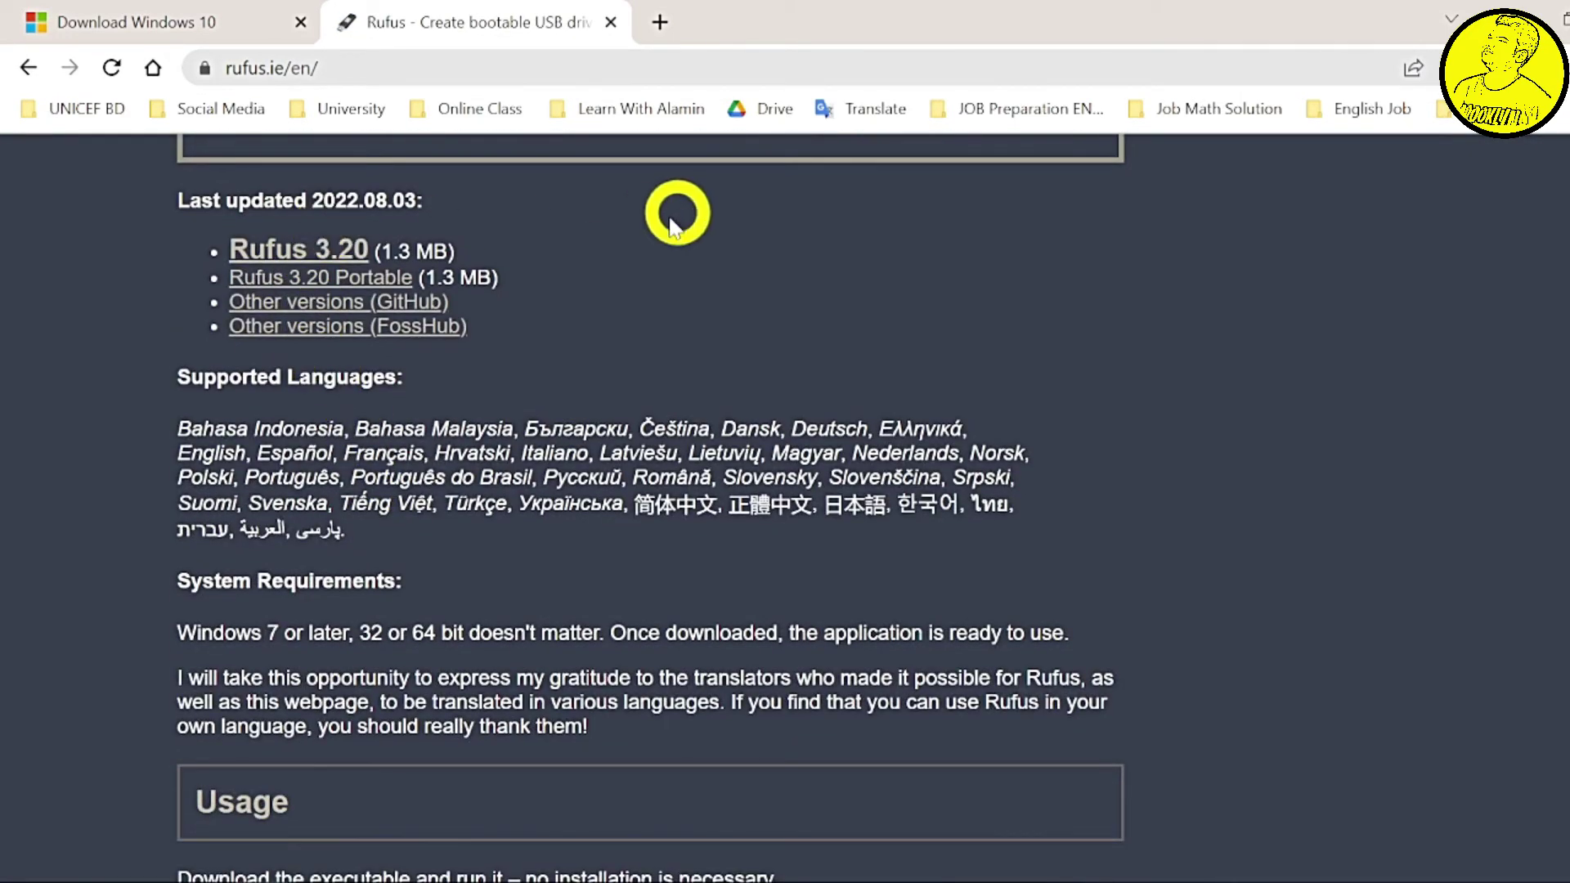
left_click(284, 260)
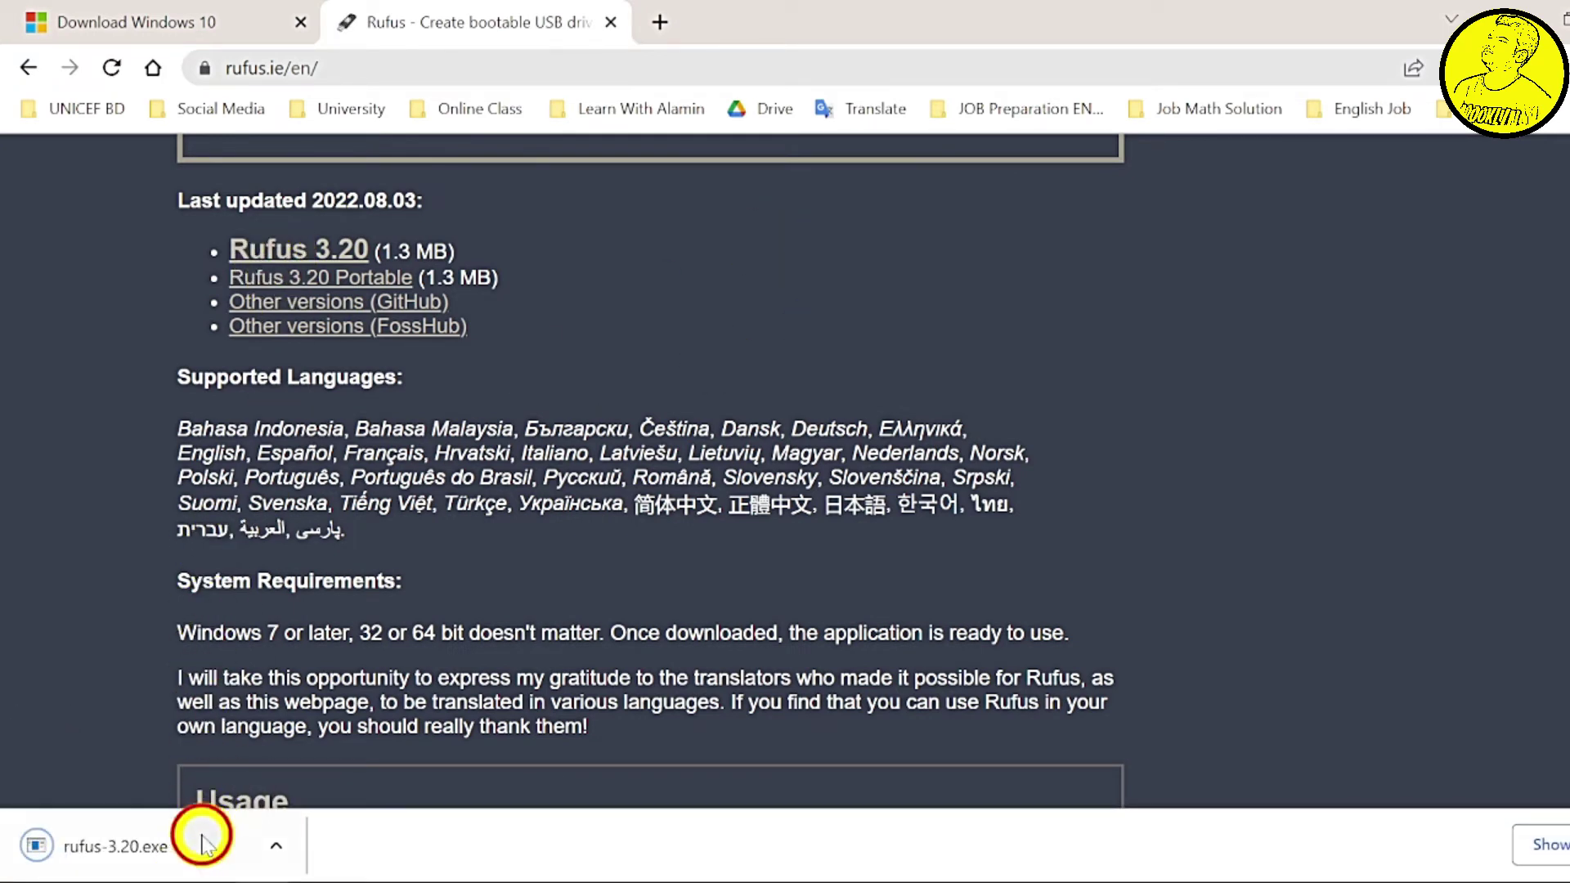
left_click(202, 842)
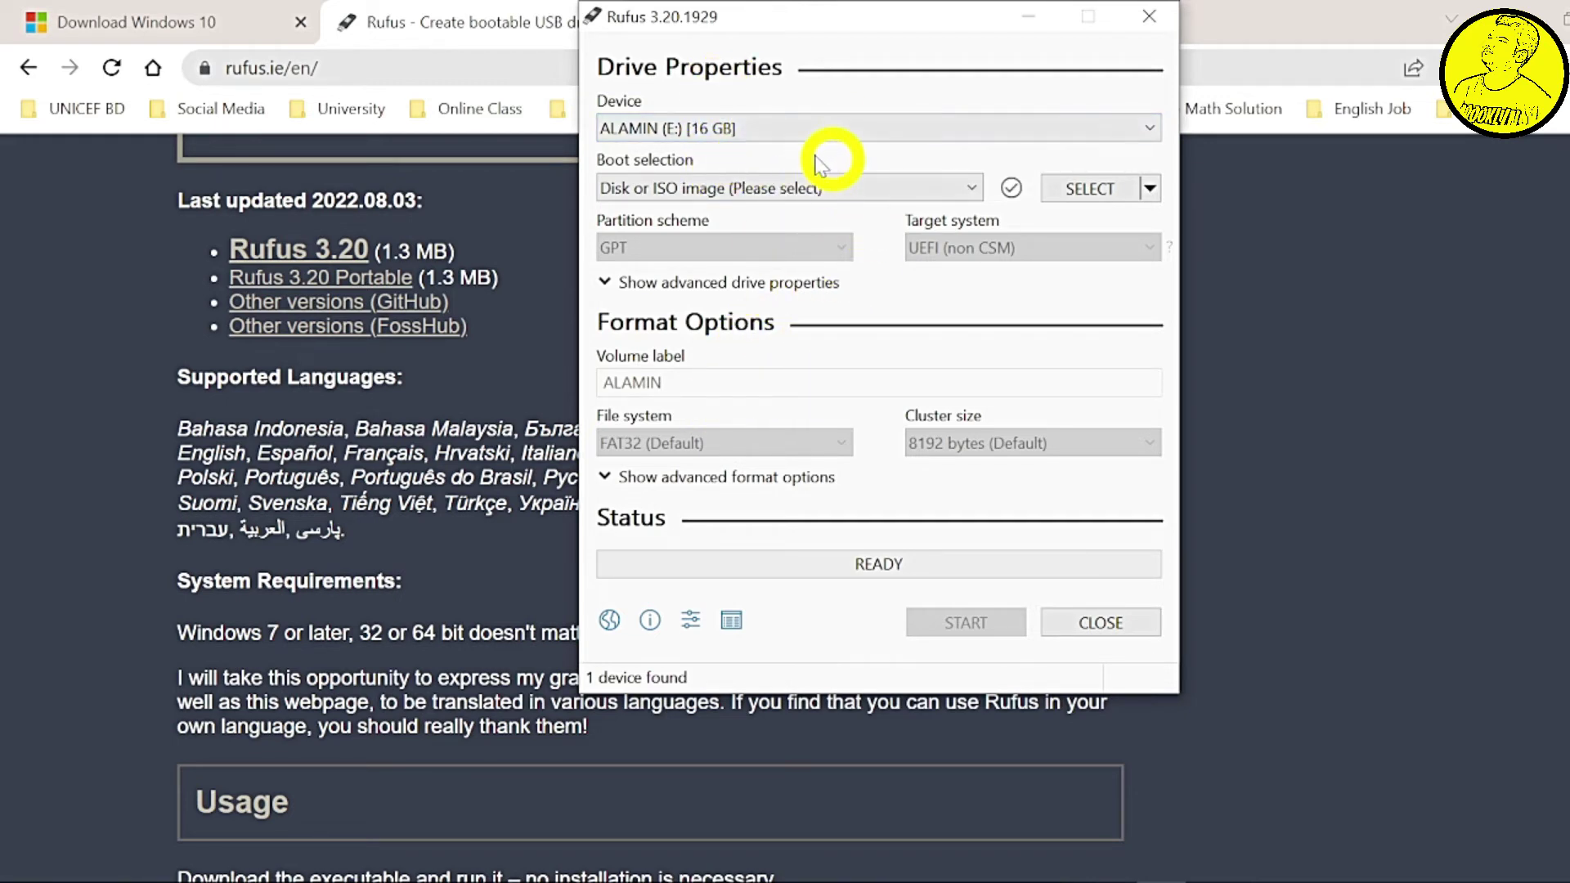
Step: Load the Windows ISO image from the Downloads folder as the boot selection in Rufus
left_click(1091, 189)
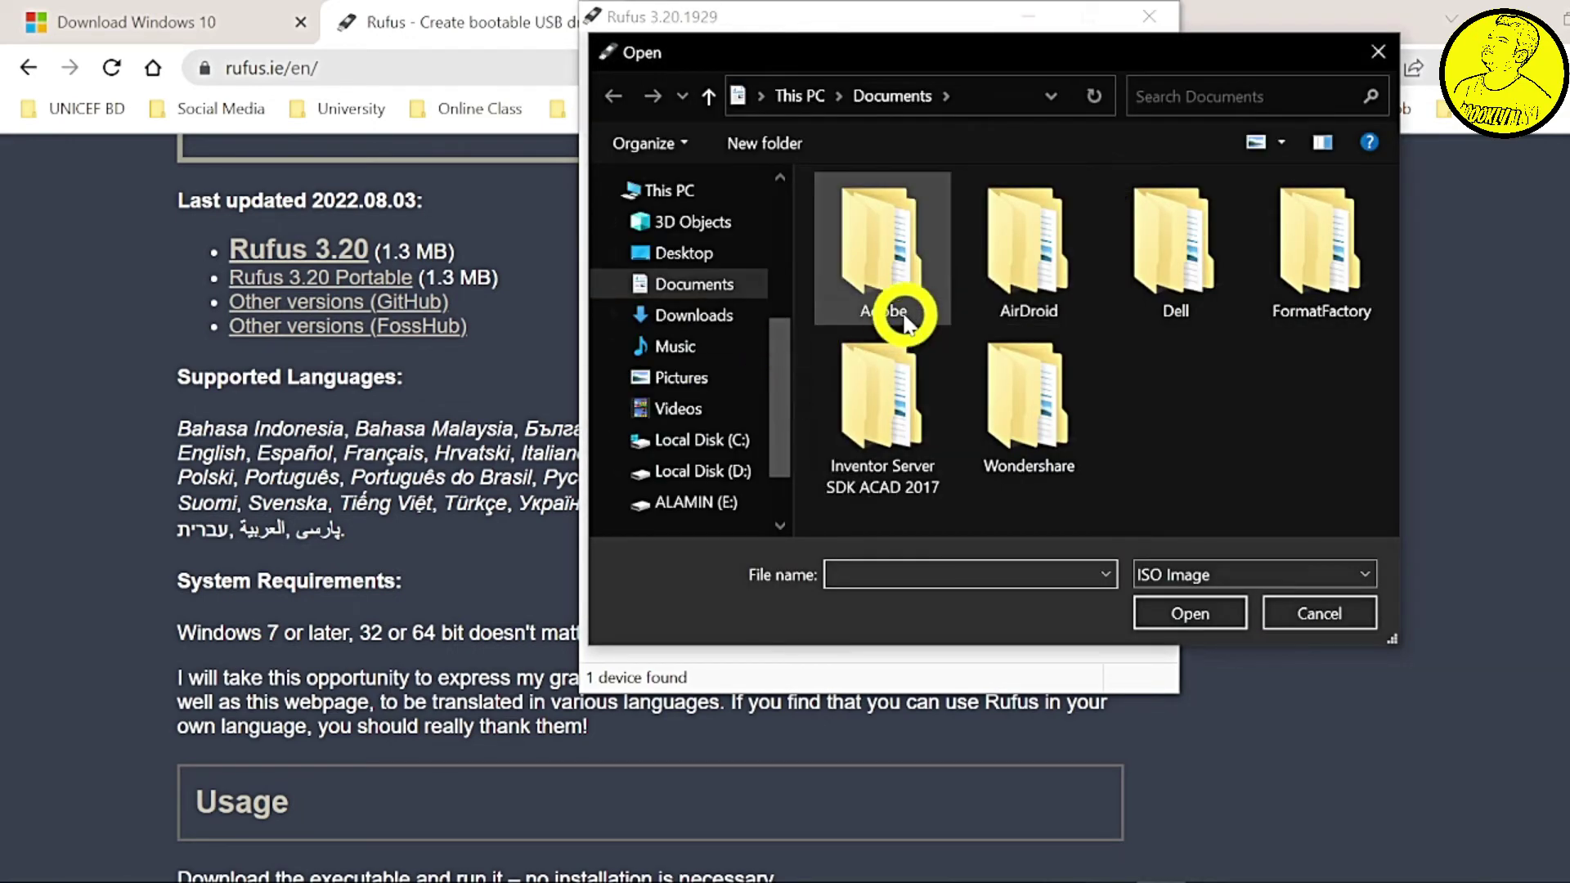
left_click(709, 317)
scroll(924, 433, "down", 1)
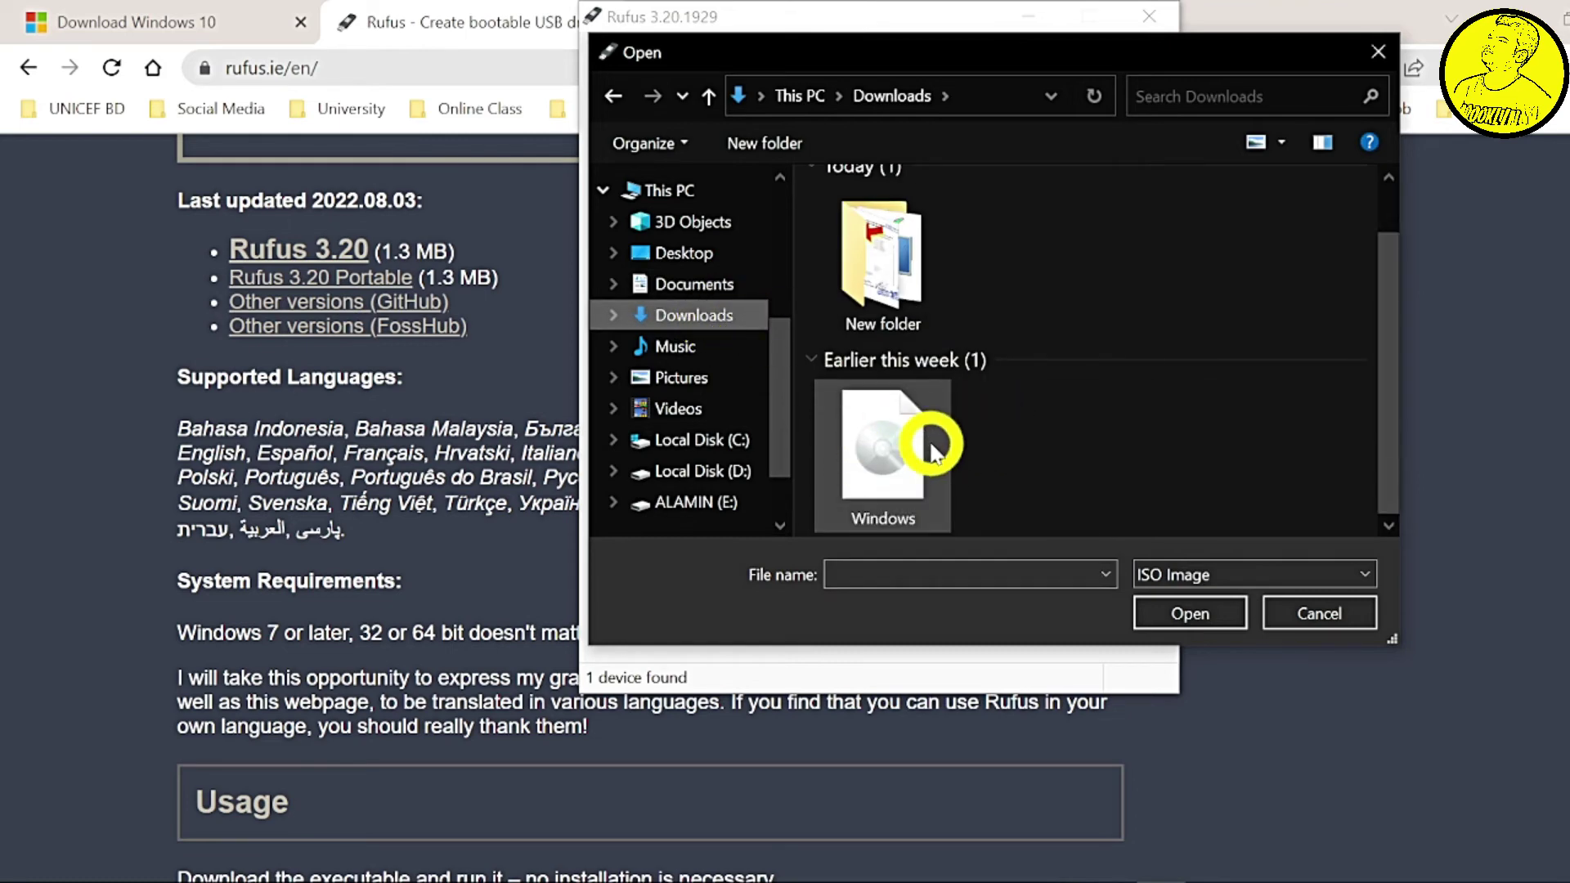
left_click(880, 456)
left_click(1210, 615)
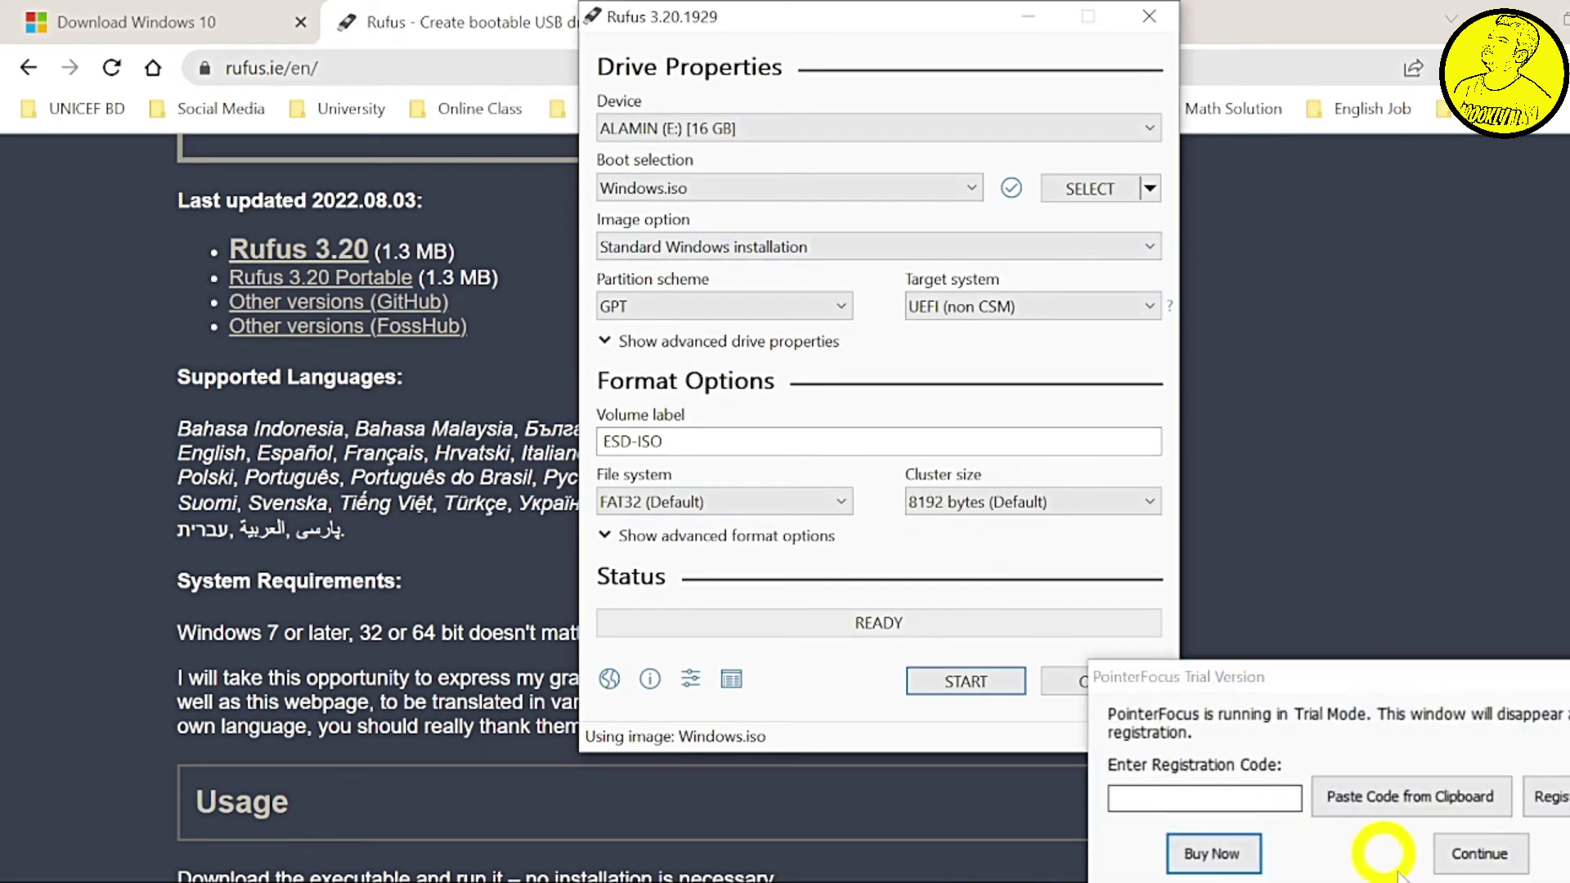
Step: Write the image to the 16 GB USB drive, keeping all three Windows customization options and accepting the data erasure, and close Rufus
left_click(1471, 852)
left_click(965, 683)
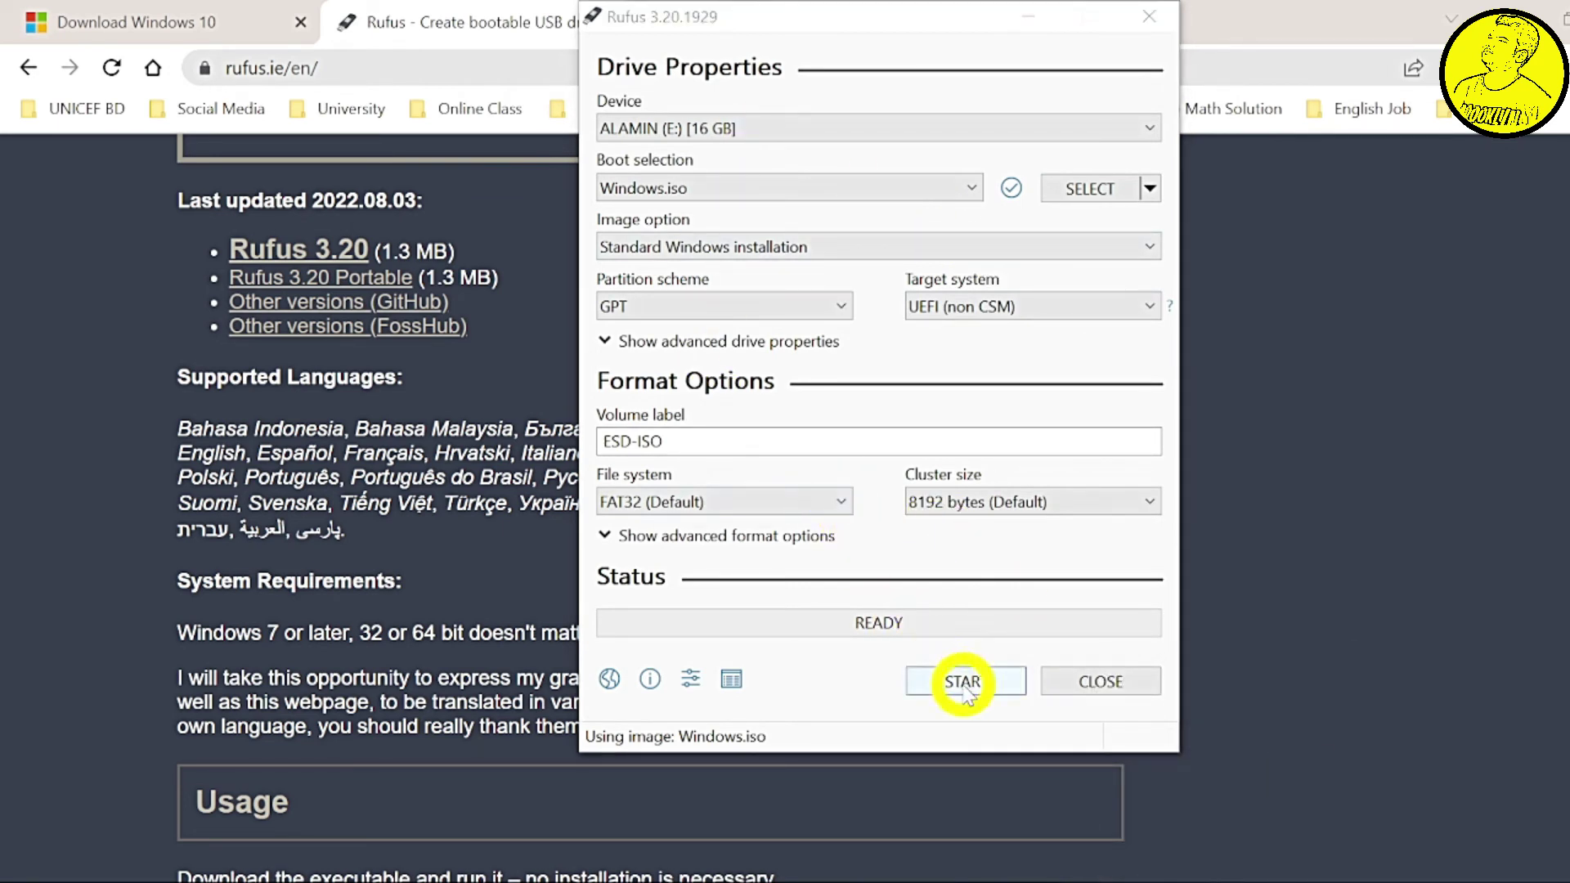
left_click(963, 682)
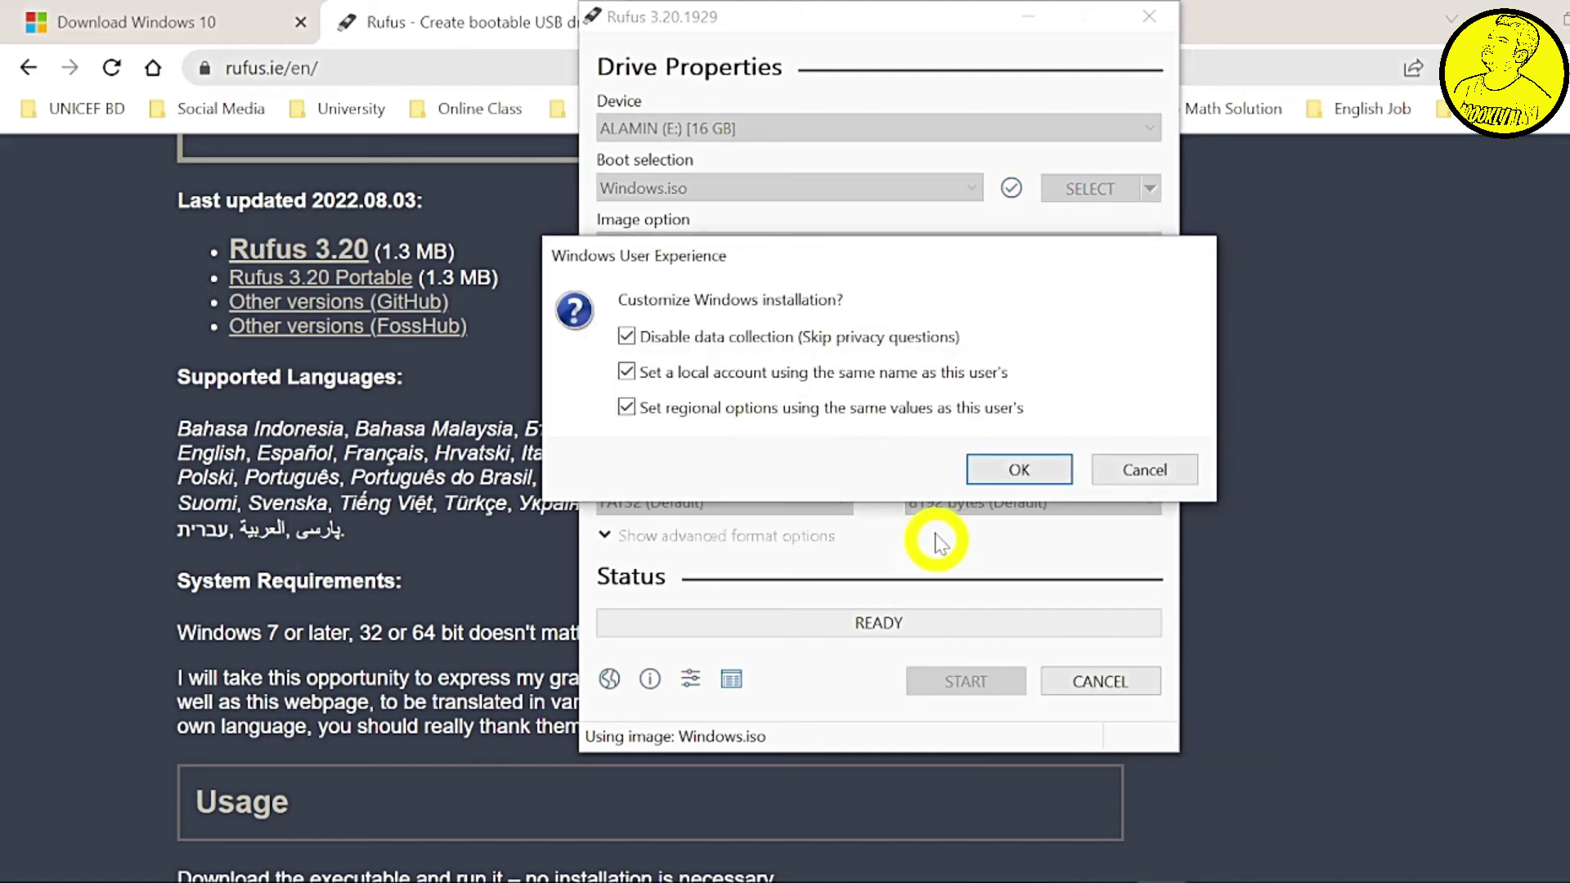
left_click(1018, 472)
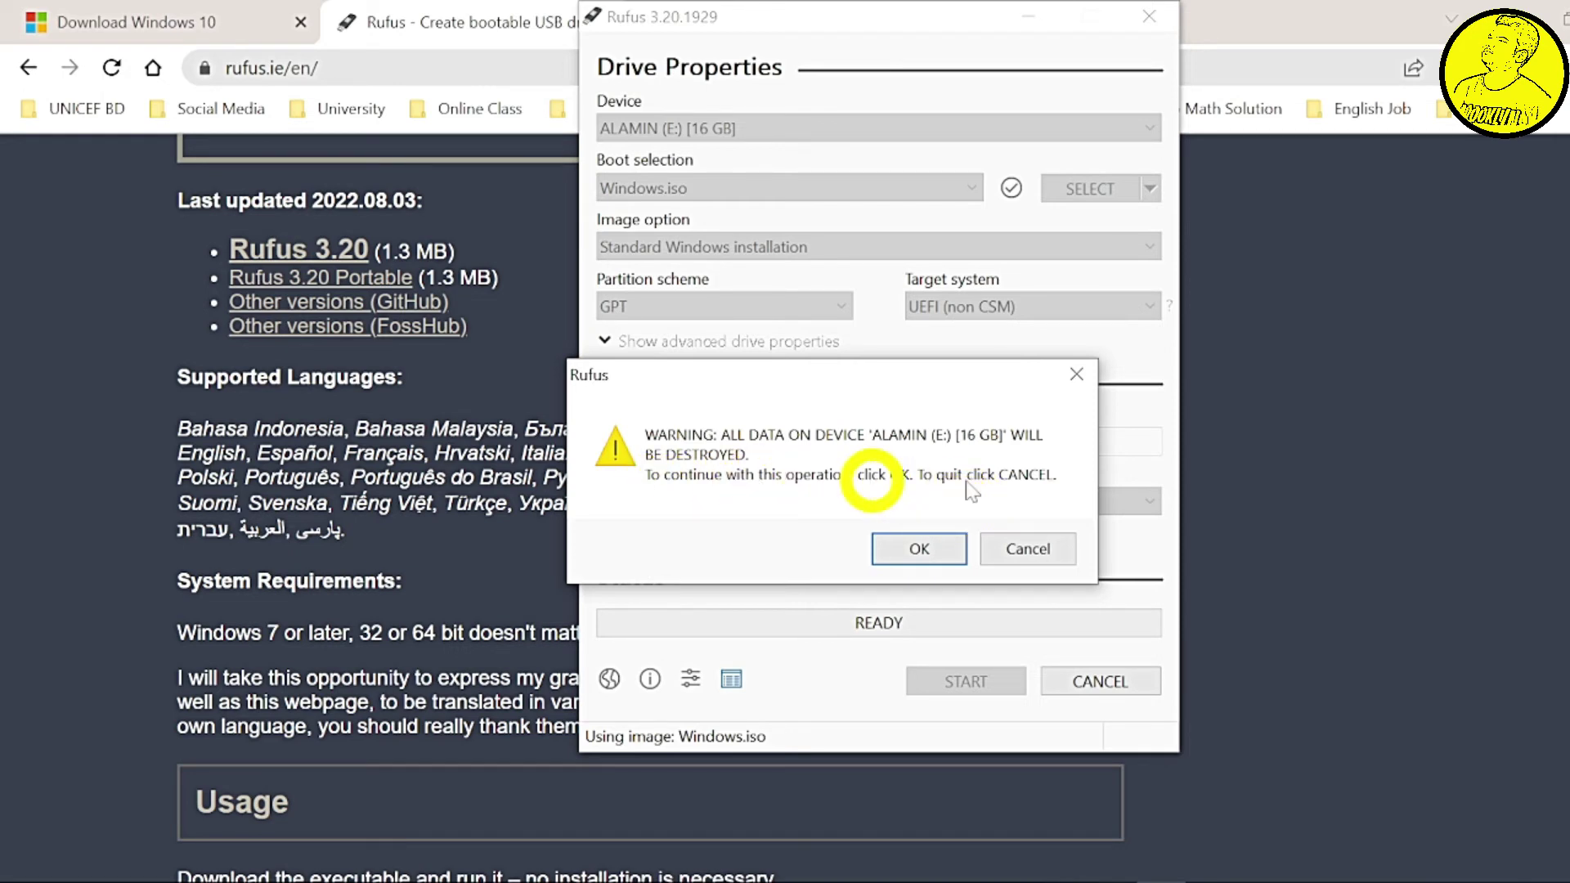
left_click(923, 553)
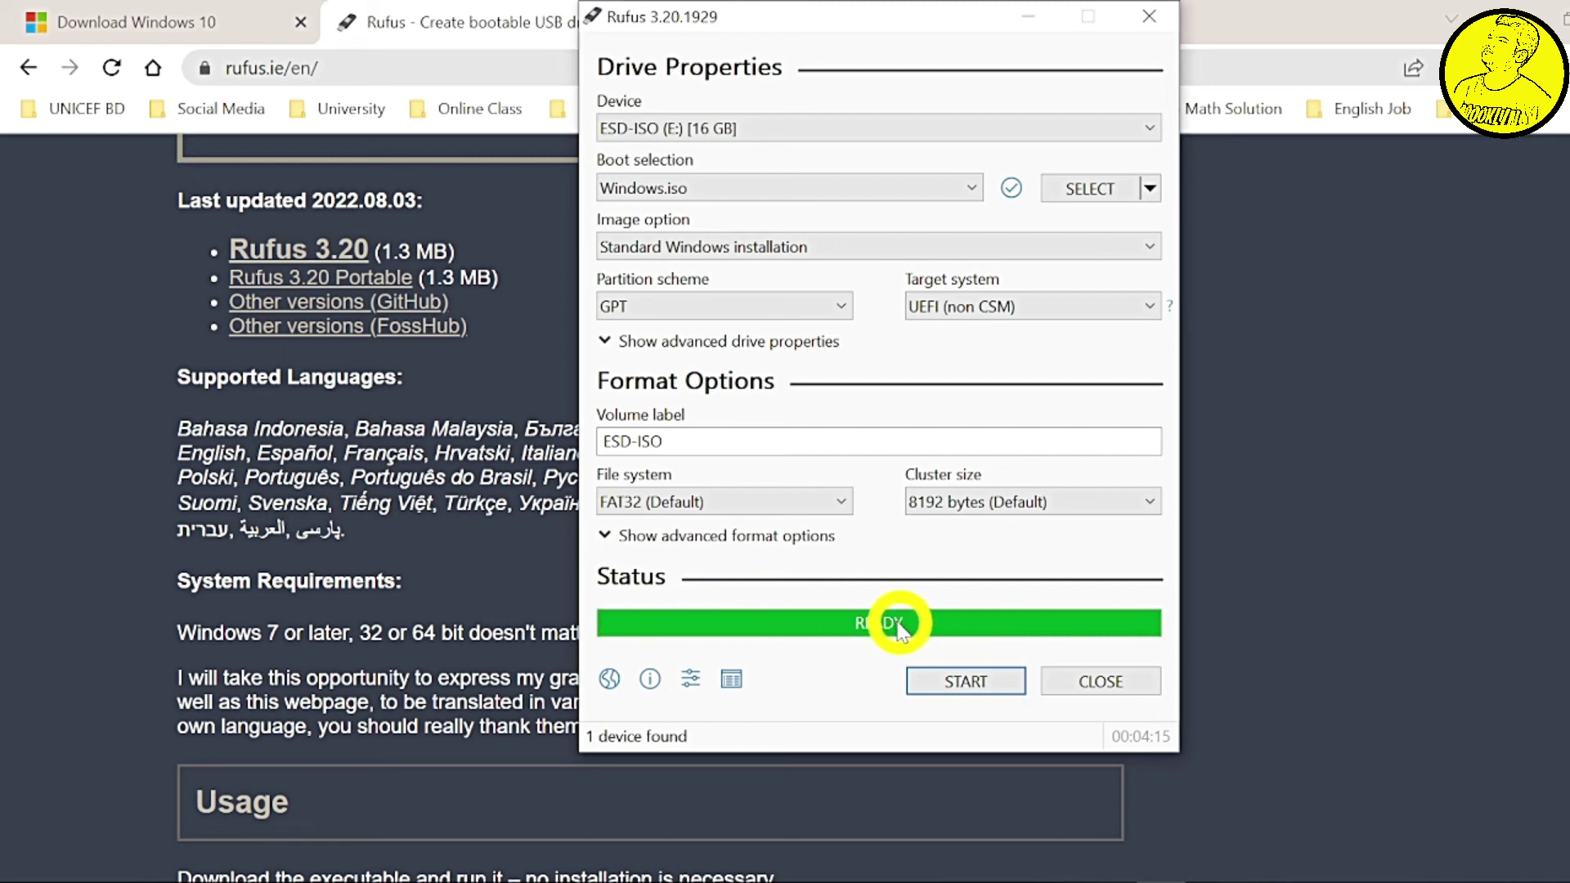
left_click(1104, 685)
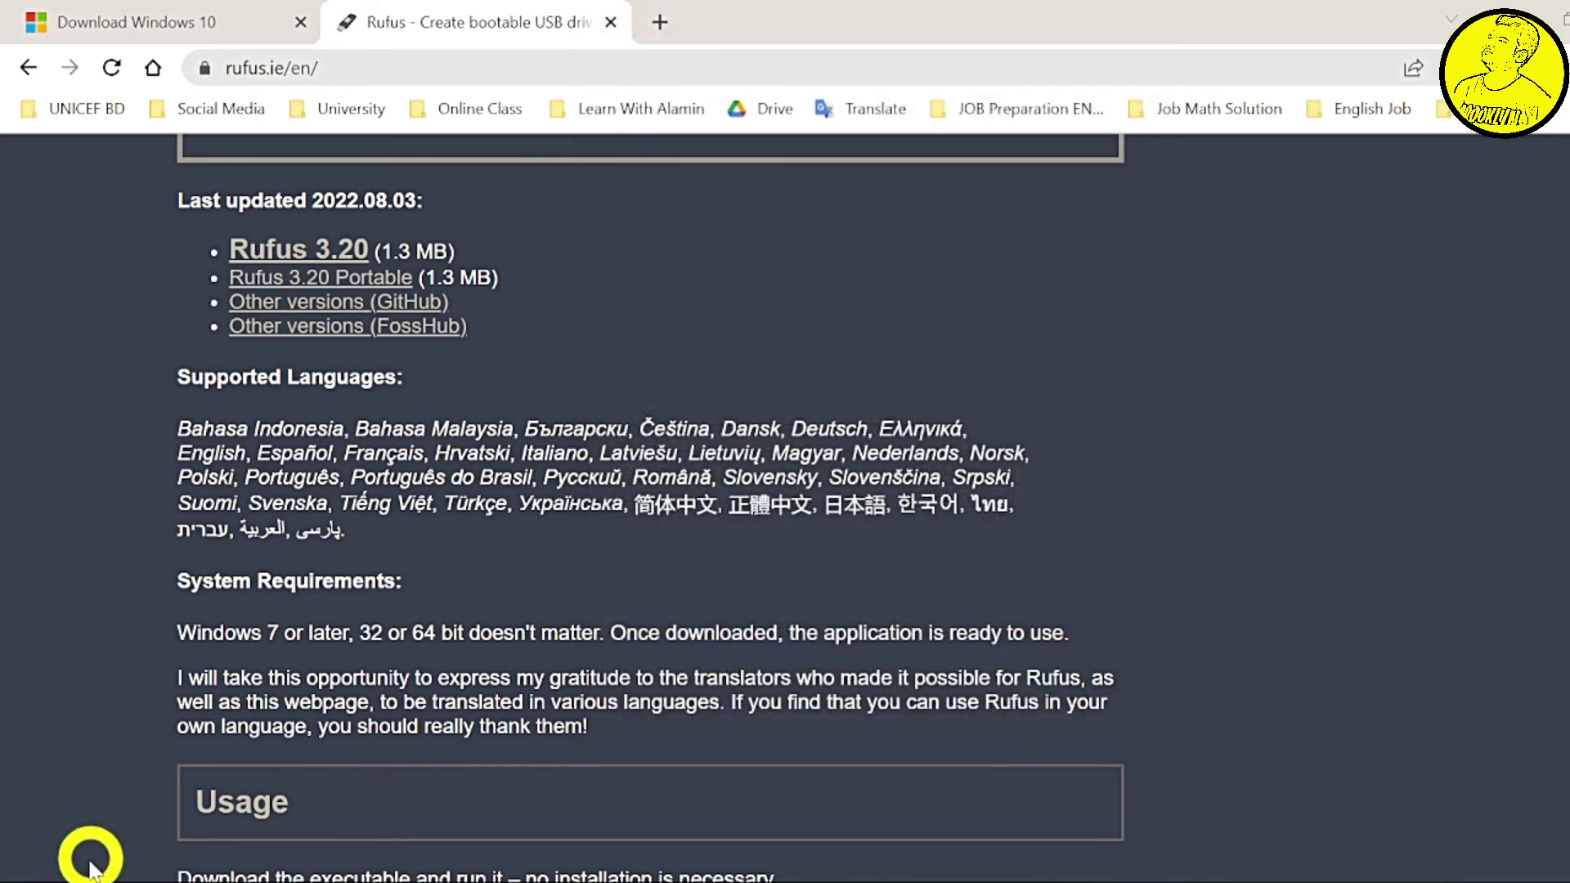
Step: Switch to File Explorer and open the ESD-ISO (E:) drive from This PC to examine the files written to it
left_click(147, 879)
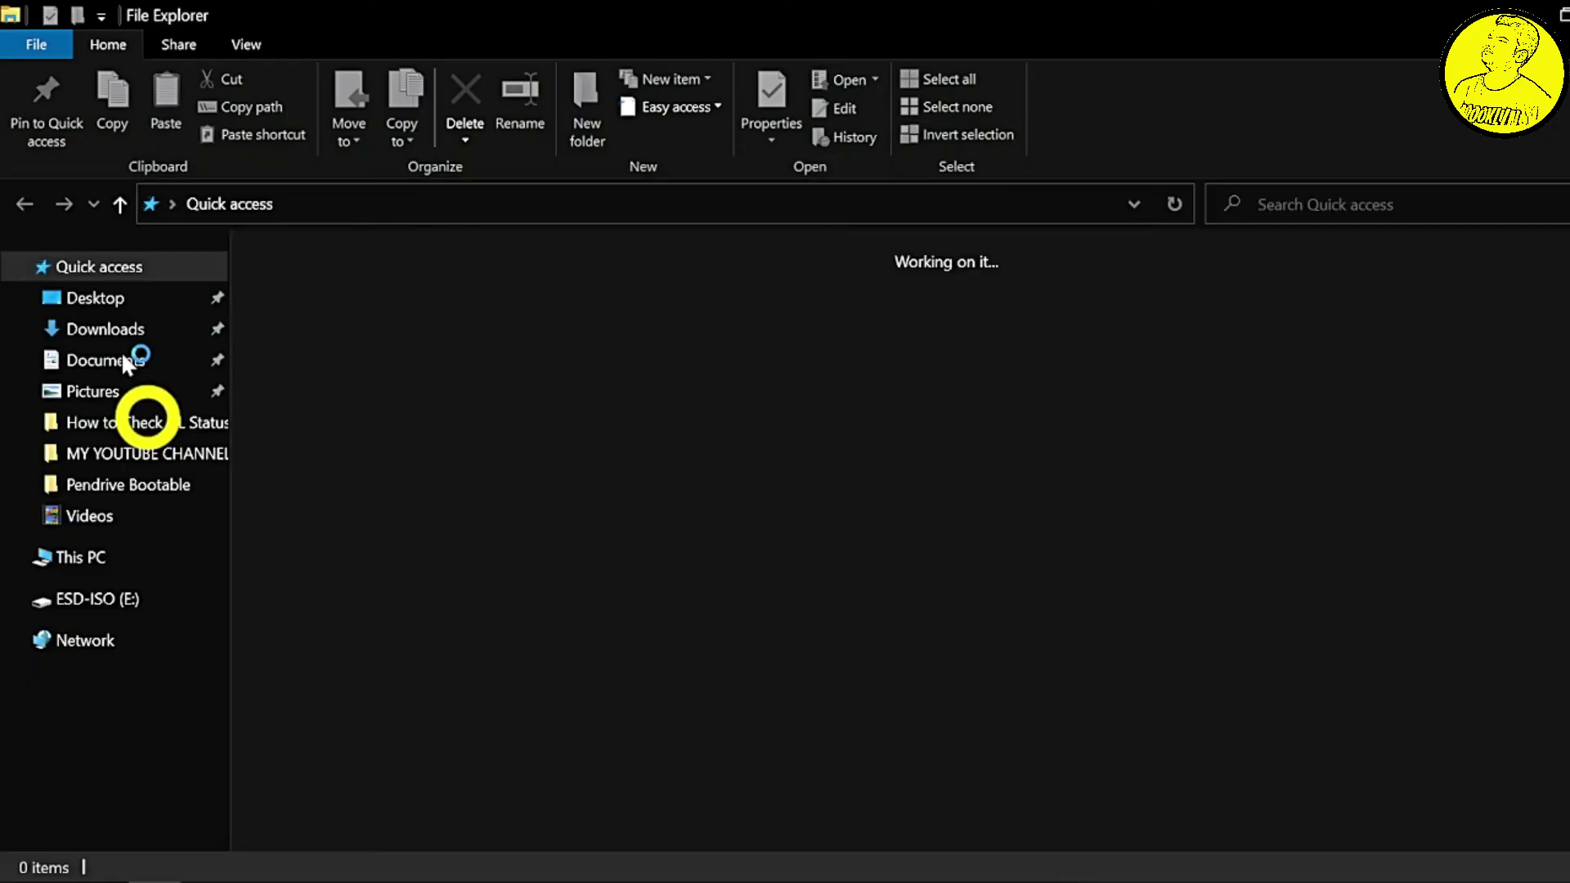
left_click(123, 568)
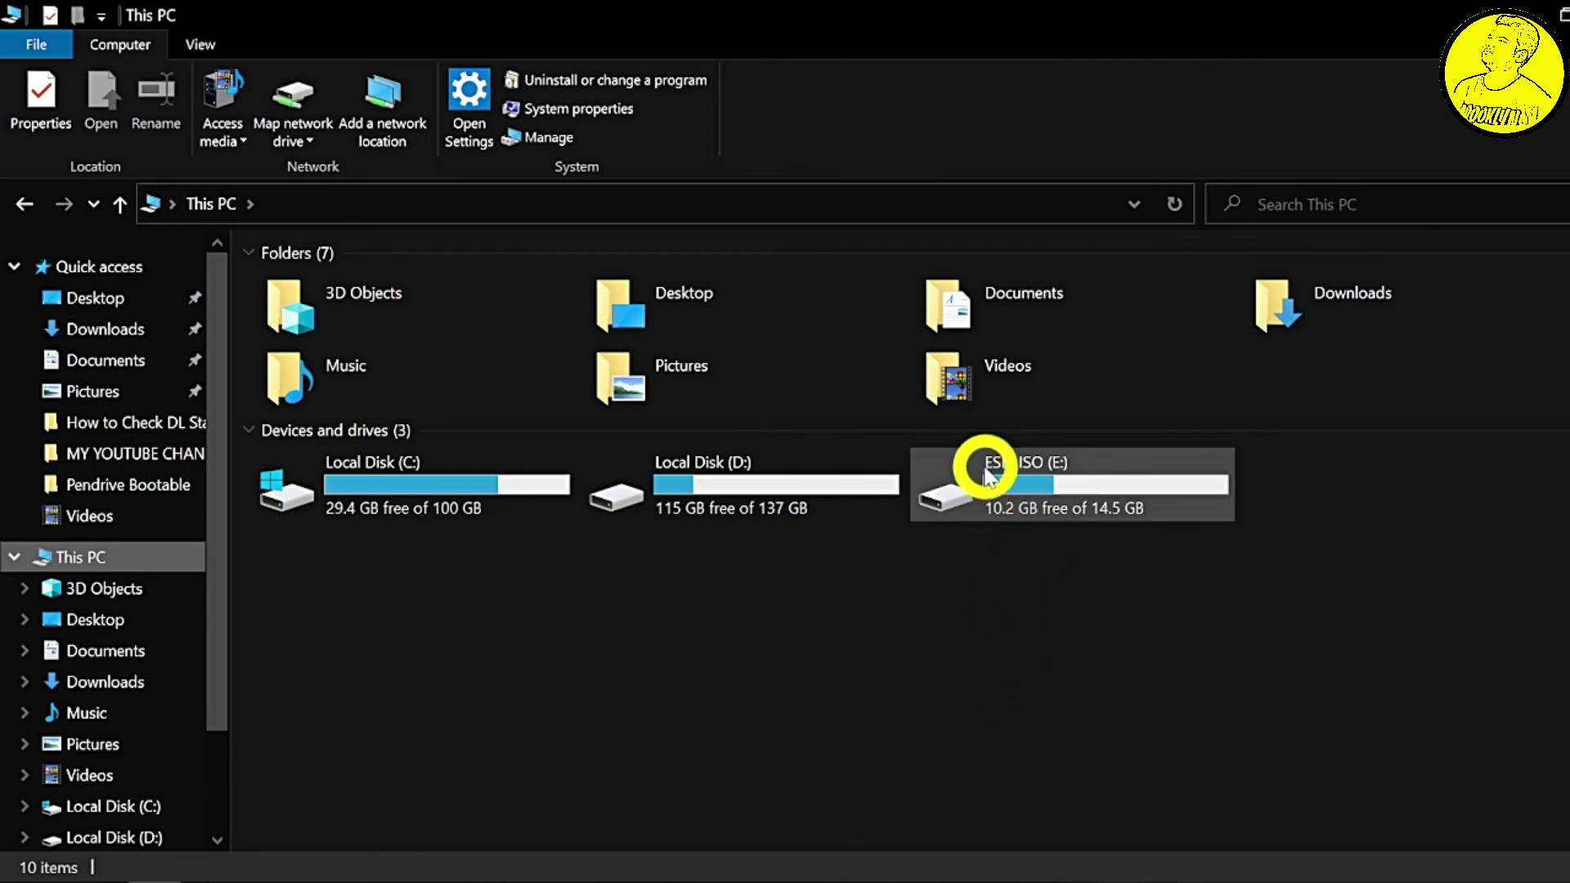
mouse_move(1018, 458)
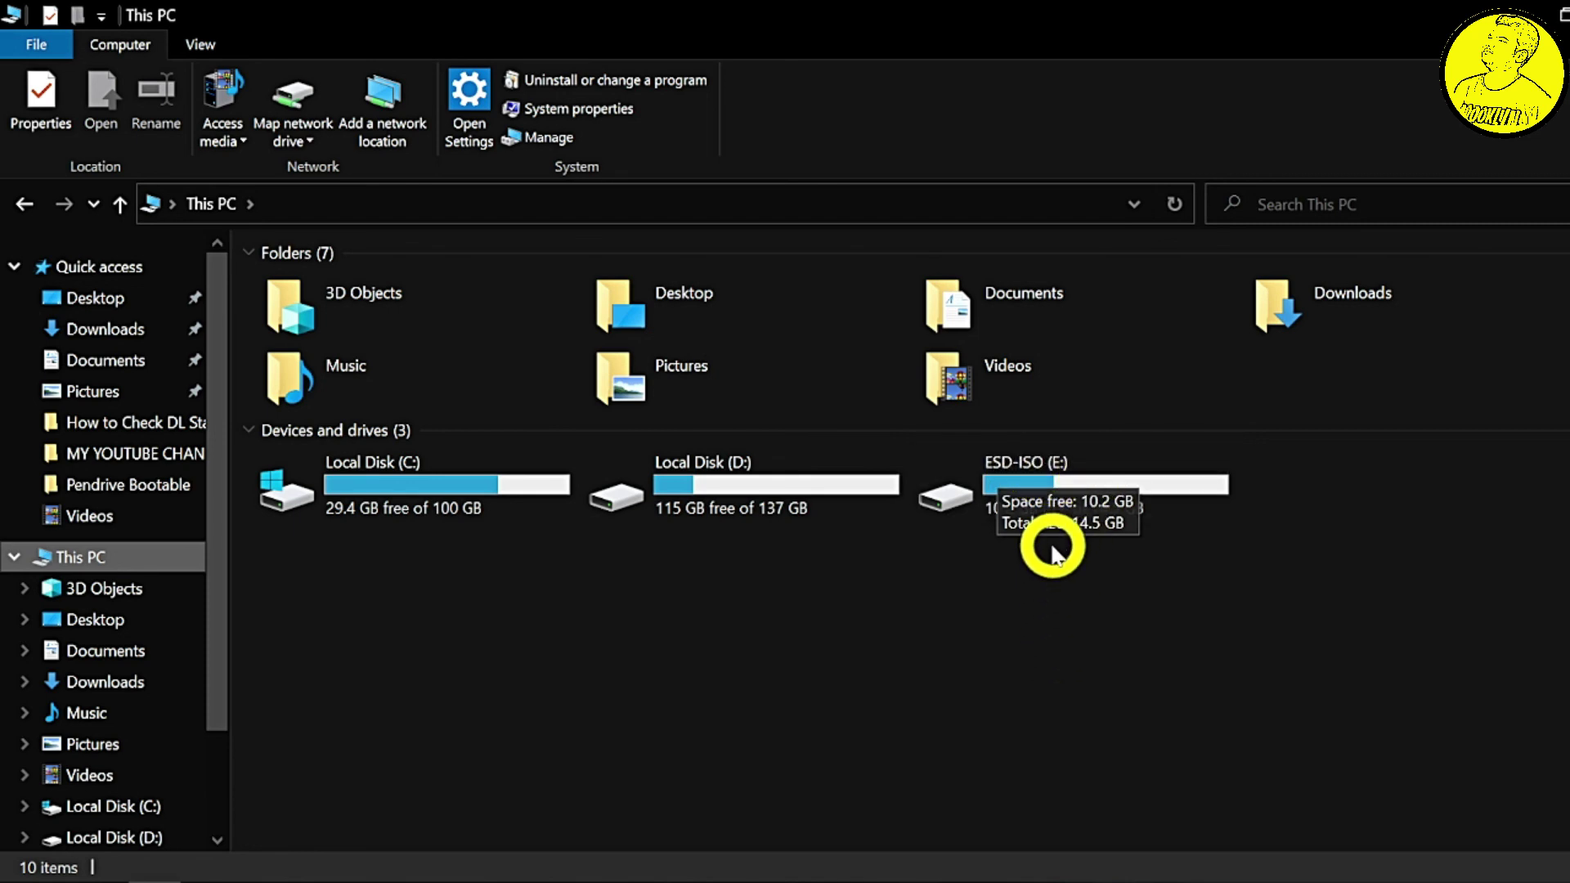
double_click(1060, 493)
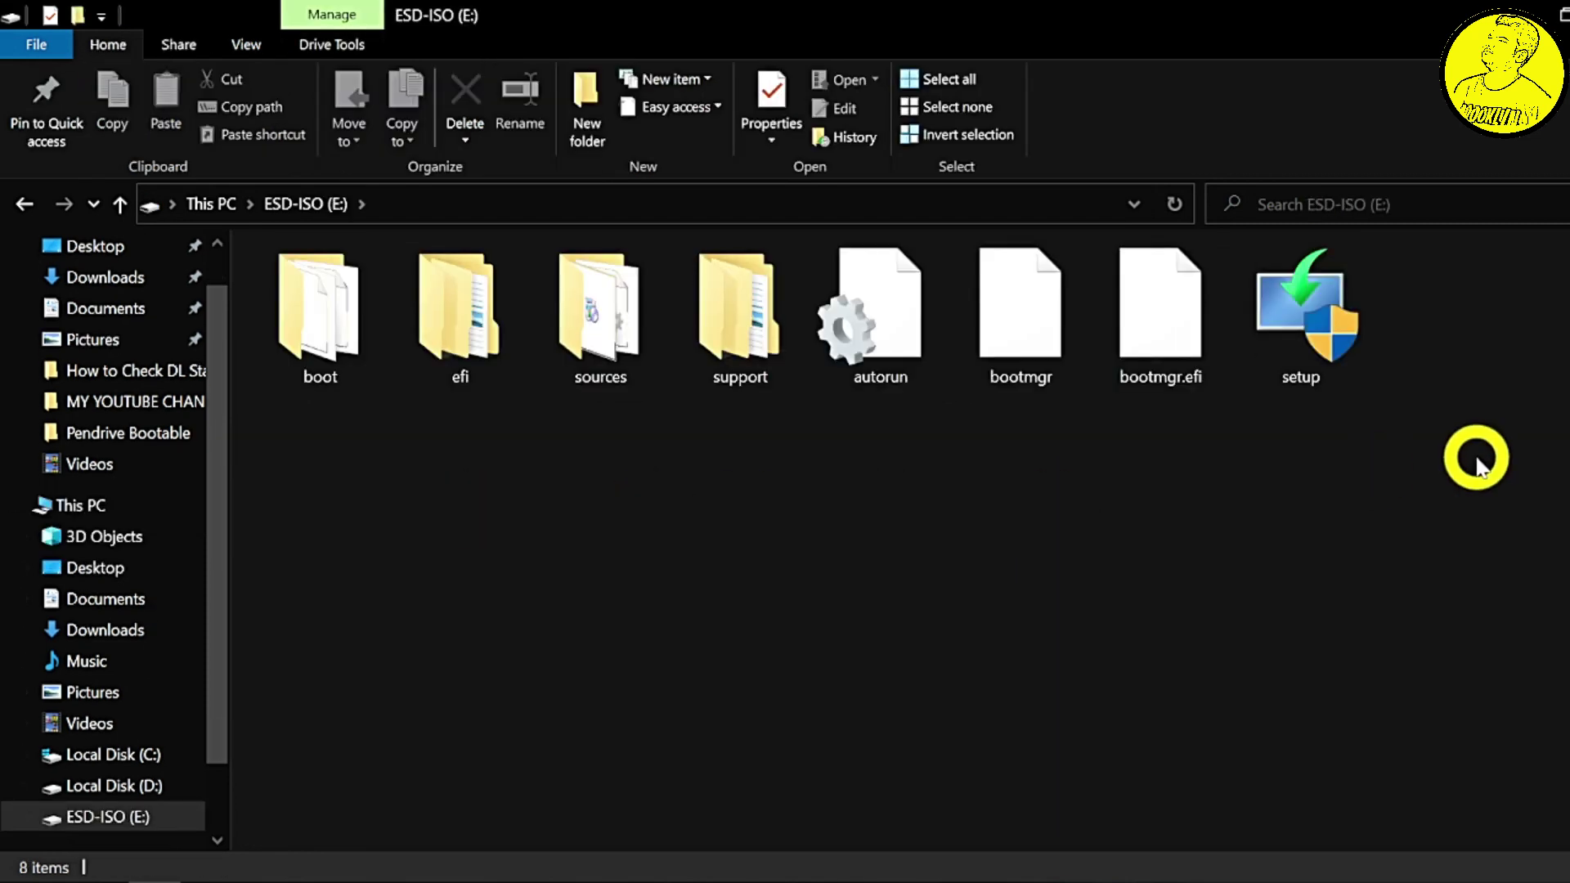